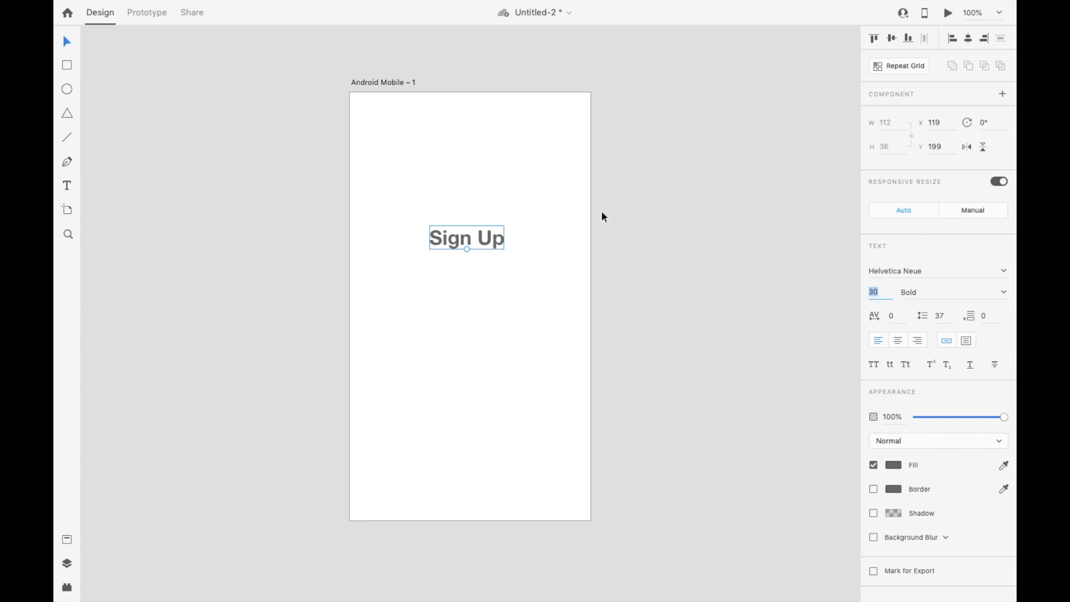
# Step: Turn on the layout grid for the Android Mobile artboard
pyautogui.click(404, 258)
pyautogui.click(382, 85)
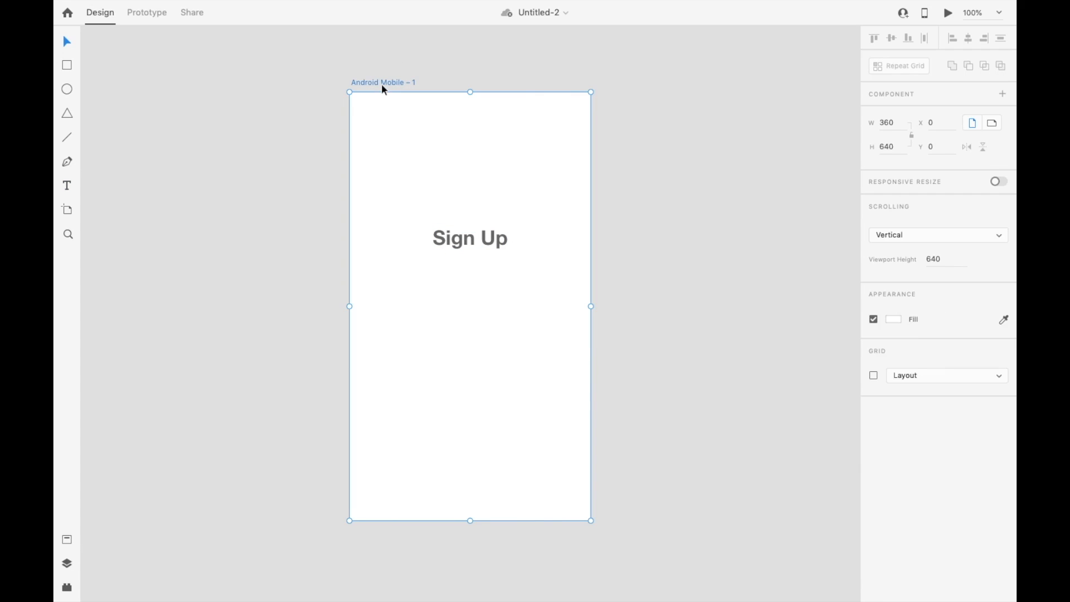
pyautogui.click(873, 375)
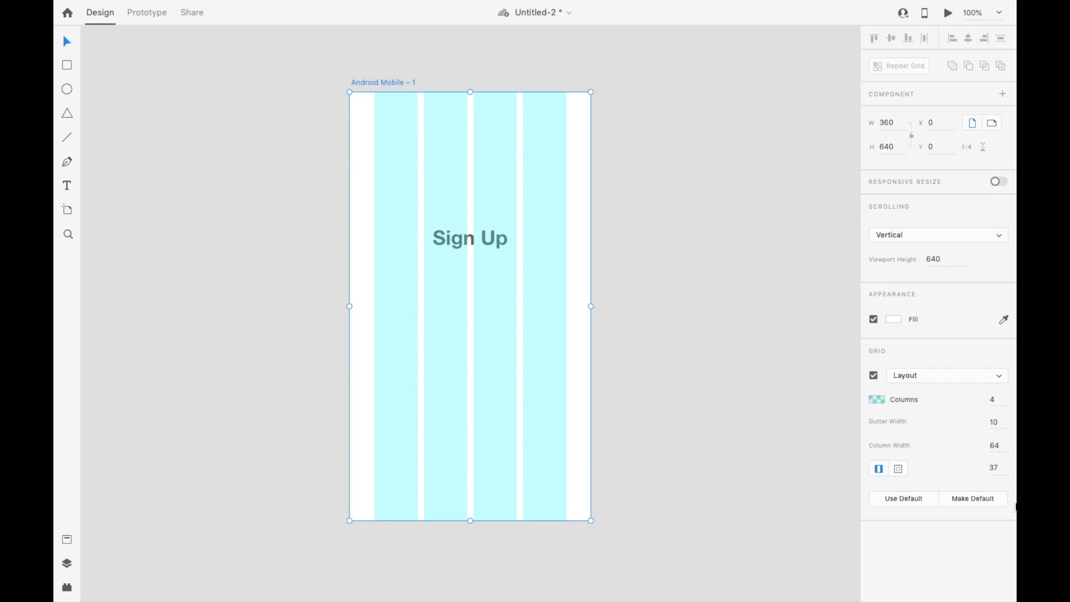
# Step: Set the artboard grid's gutter width to 16 and its side margins to 16
pyautogui.click(995, 422)
pyautogui.write('16')
pyautogui.press('Tab')
pyautogui.write('71')
pyautogui.press('Tab')
pyautogui.write('16')
pyautogui.press('Tab')
pyautogui.click(997, 422)
pyautogui.write('16')
pyautogui.press('Tab')
pyautogui.press('Tab')
pyautogui.click(986, 503)
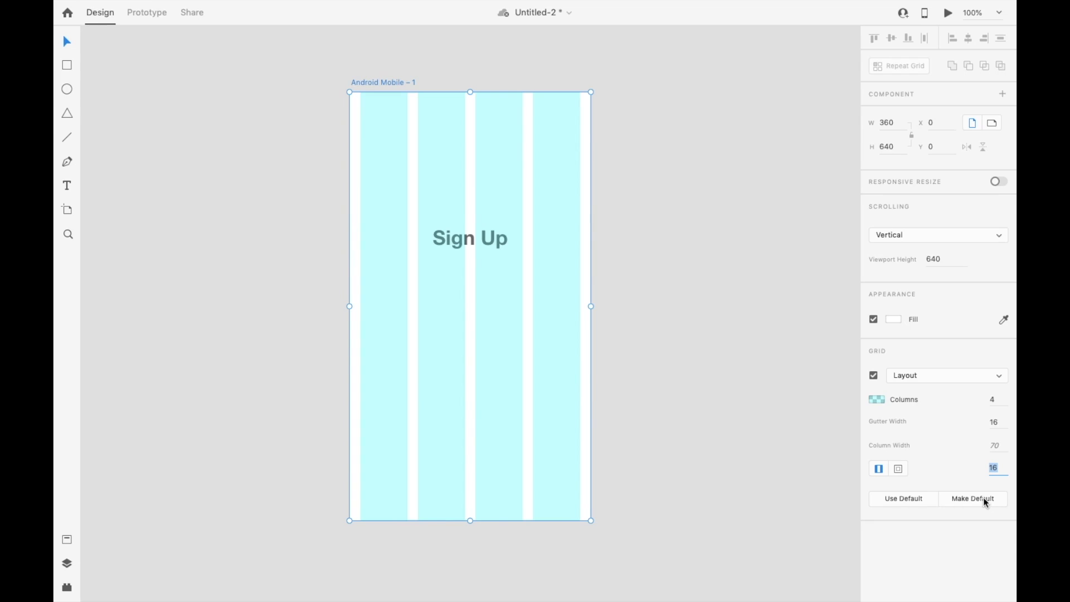
pyautogui.click(690, 270)
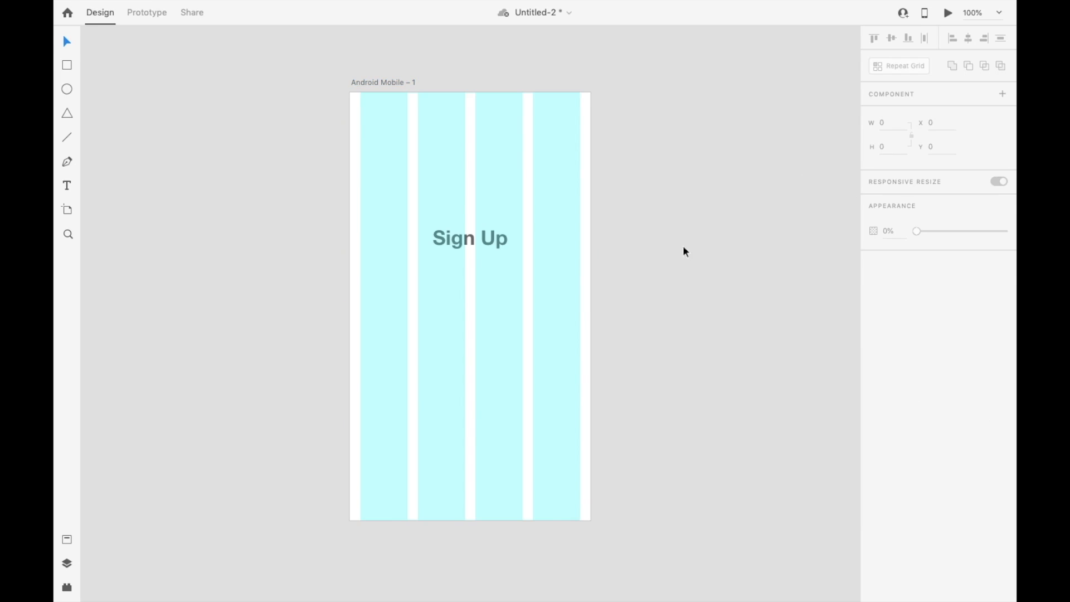
# Step: Draw a rectangle 328 wide across all four columns below the Sign Up heading and set its height to 56
pyautogui.click(486, 238)
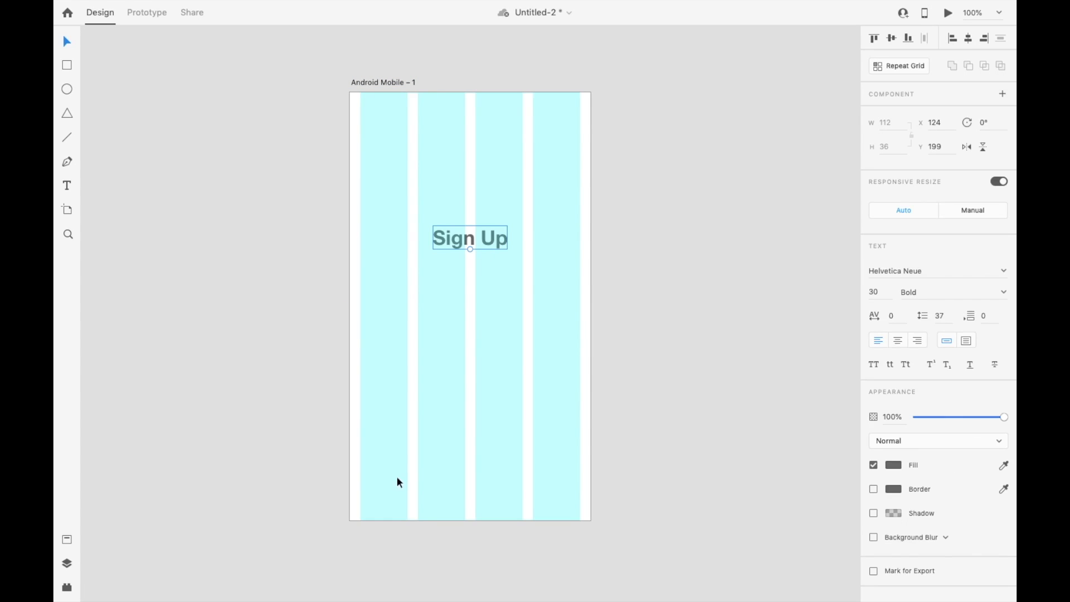
pyautogui.press('r')
pyautogui.moveTo(360, 291); pyautogui.dragTo(580, 329)
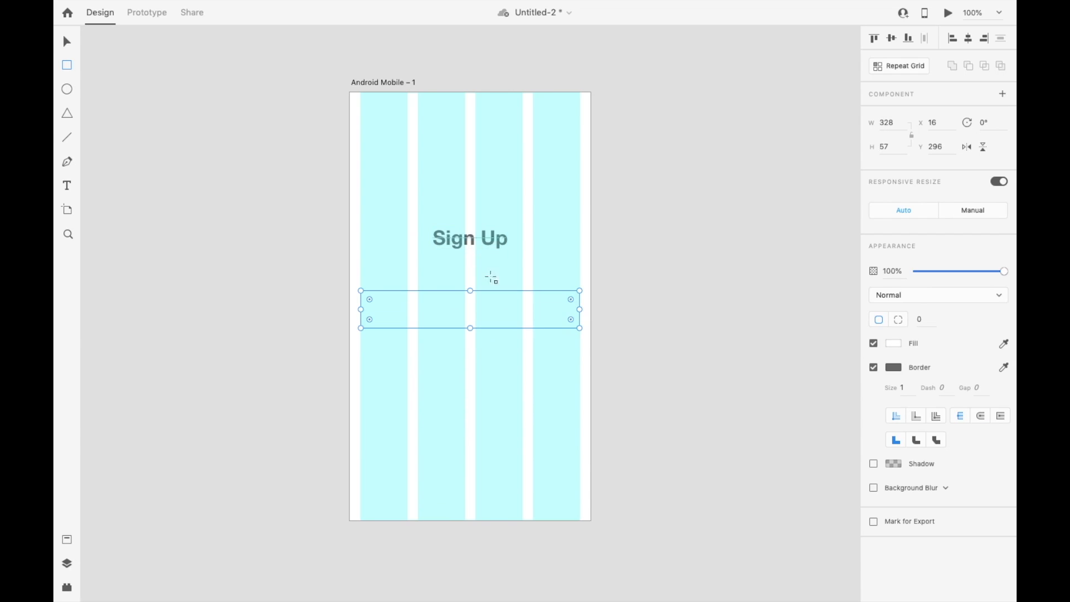
pyautogui.click(895, 146)
pyautogui.write('56')
pyautogui.press('Return')
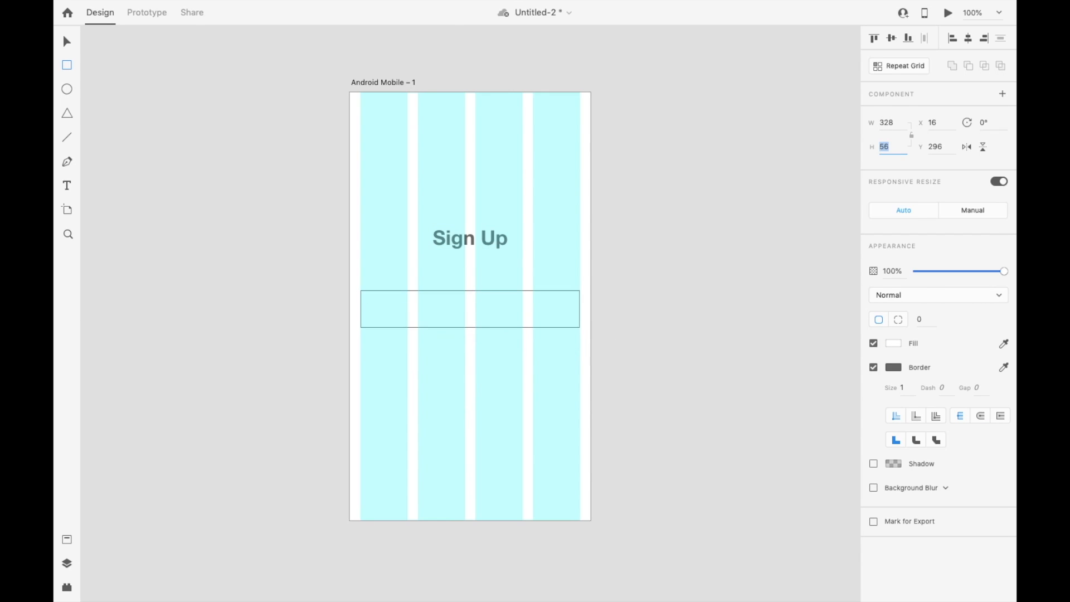
# Step: Move the rectangle up closer to the Sign Up heading, to Y 272
pyautogui.click(66, 42)
pyautogui.moveTo(513, 319); pyautogui.dragTo(501, 353)
pyautogui.press('Delete')
pyautogui.click(403, 292)
pyautogui.scroll(3, 419, 302)
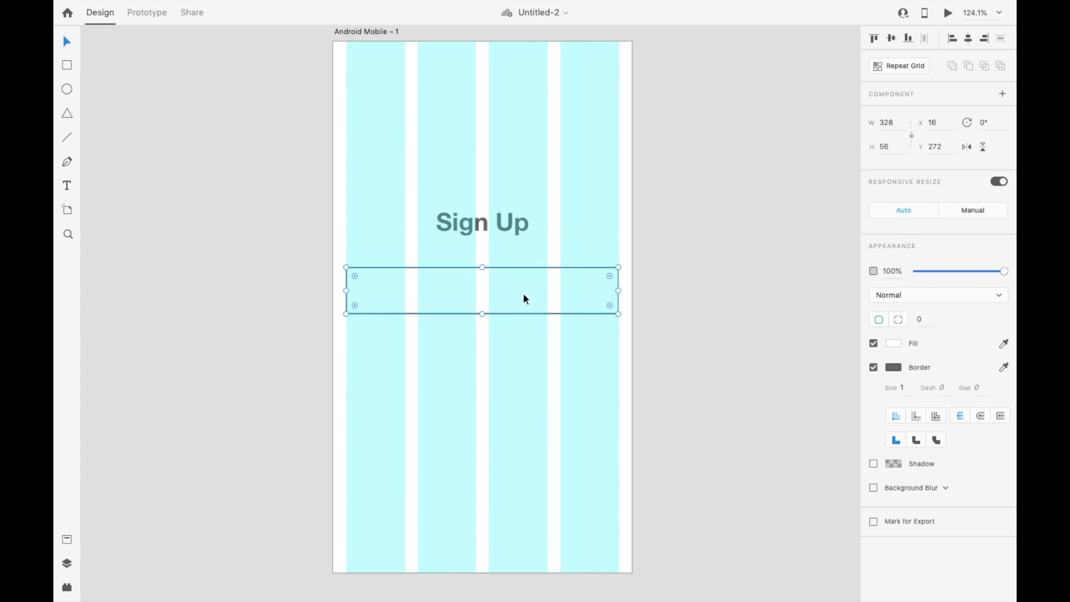
# Step: Turn the rectangle into a repeat grid of three stacked fields, about 337 by 215 overall
pyautogui.click(903, 66)
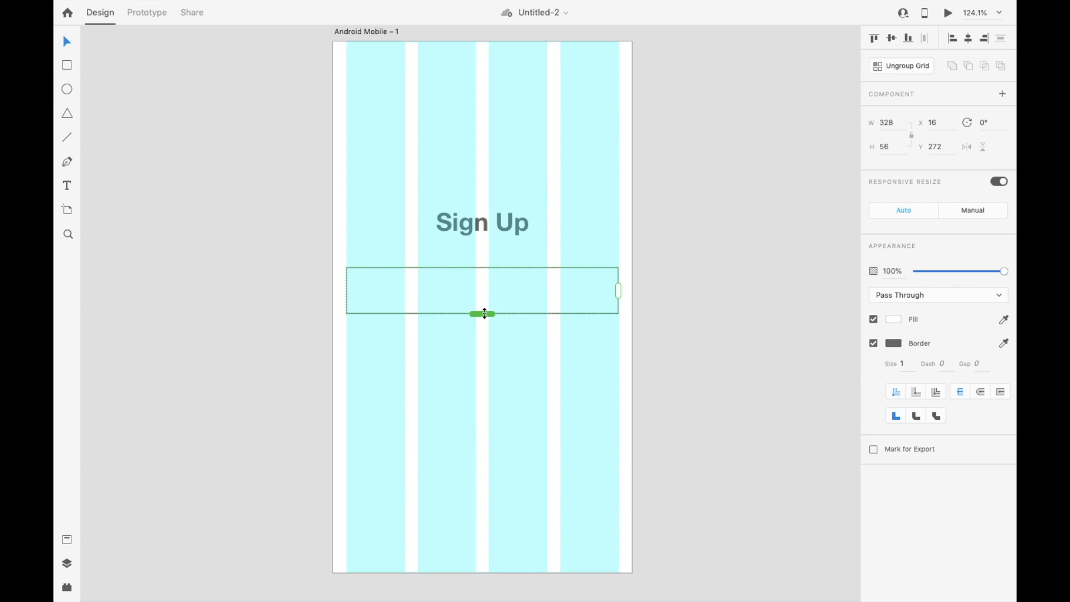
pyautogui.moveTo(484, 314); pyautogui.dragTo(477, 446)
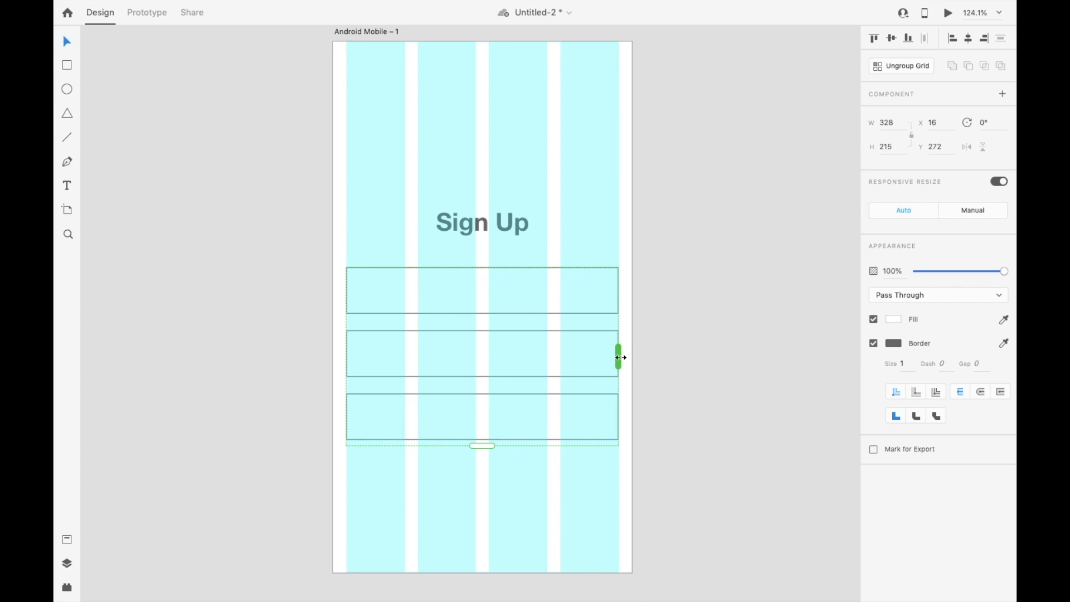
pyautogui.moveTo(621, 358); pyautogui.dragTo(516, 357)
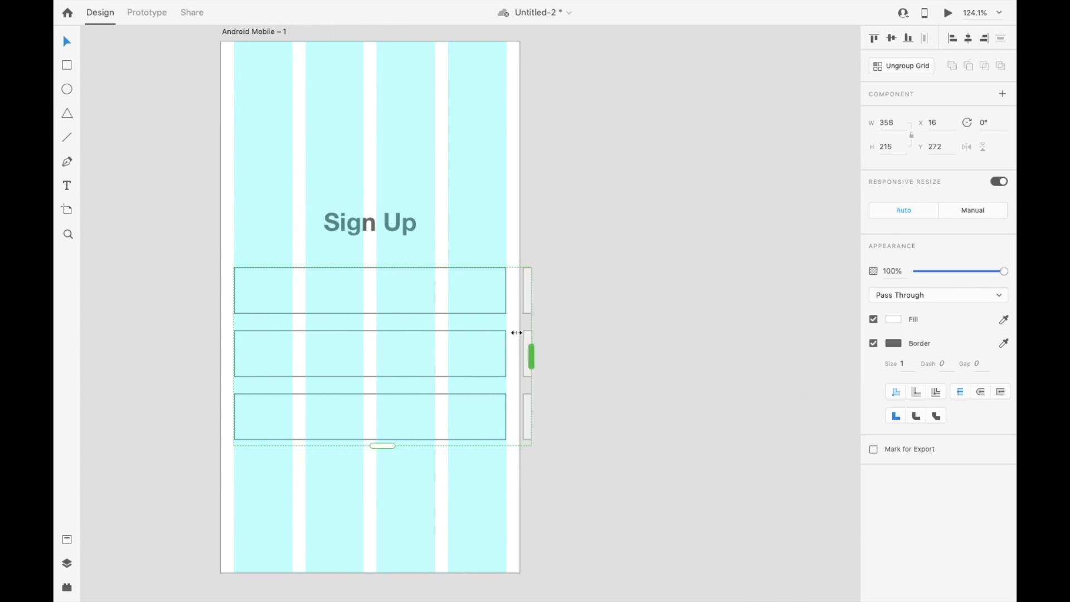
# Step: Try smaller heights on the top rectangle inside the repeat grid and restore its height to 56
pyautogui.doubleClick(454, 294)
pyautogui.click(895, 148)
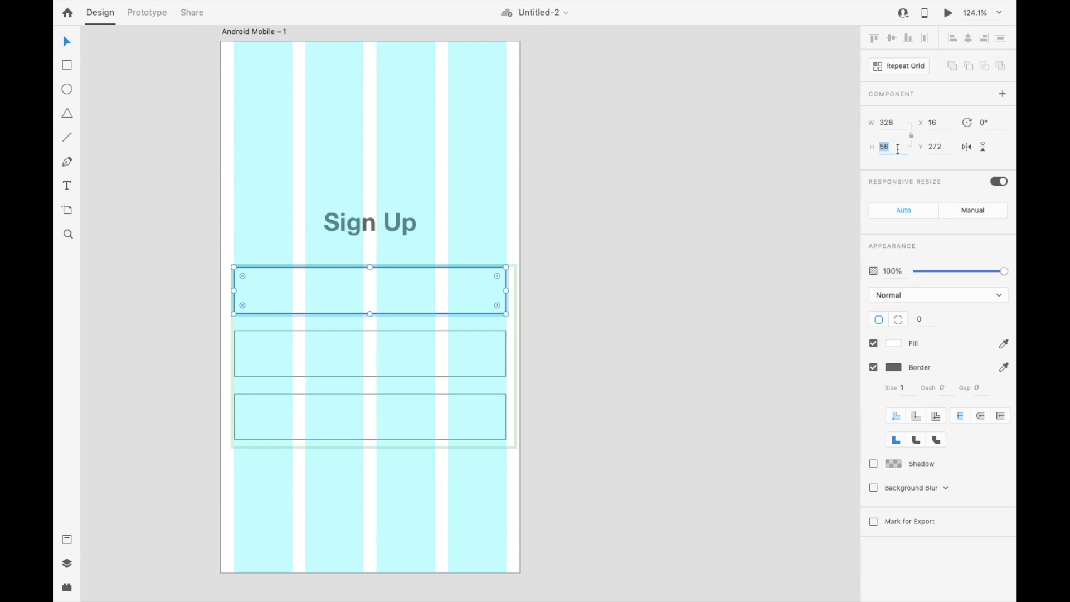
pyautogui.write('49')
pyautogui.press('Return')
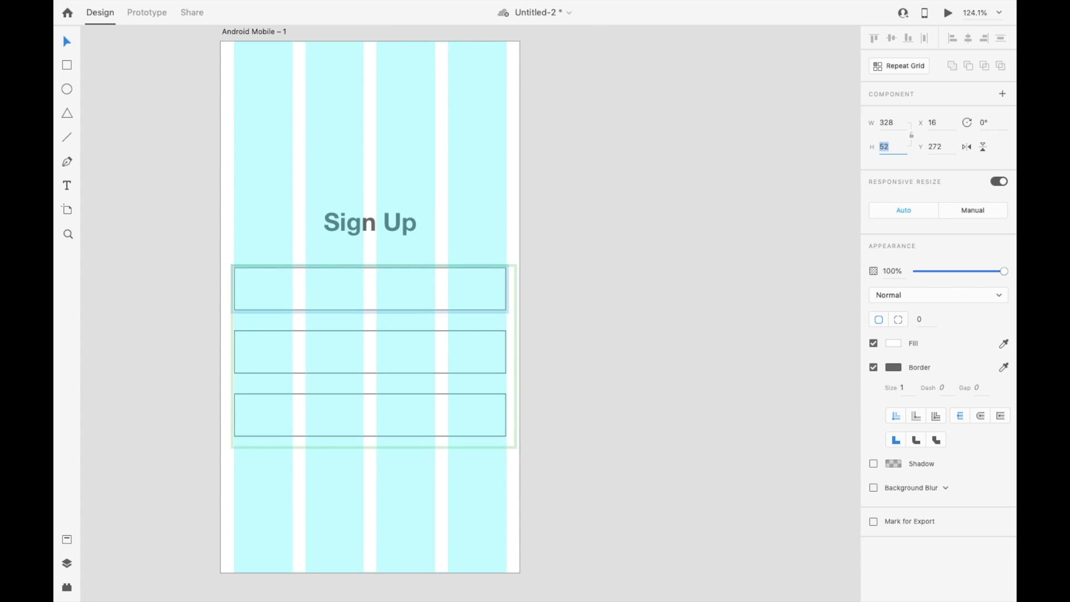
pyautogui.press('Up')
pyautogui.press('Up')
pyautogui.press('Up')
pyautogui.press('Up')
pyautogui.press('Up')
pyautogui.press('Up')
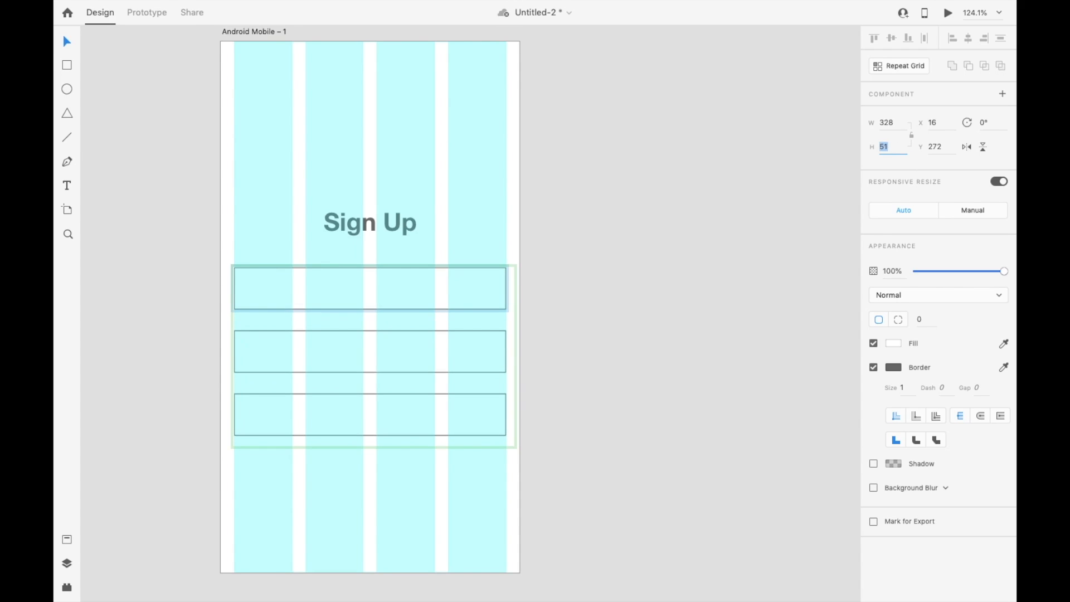
pyautogui.press('Up')
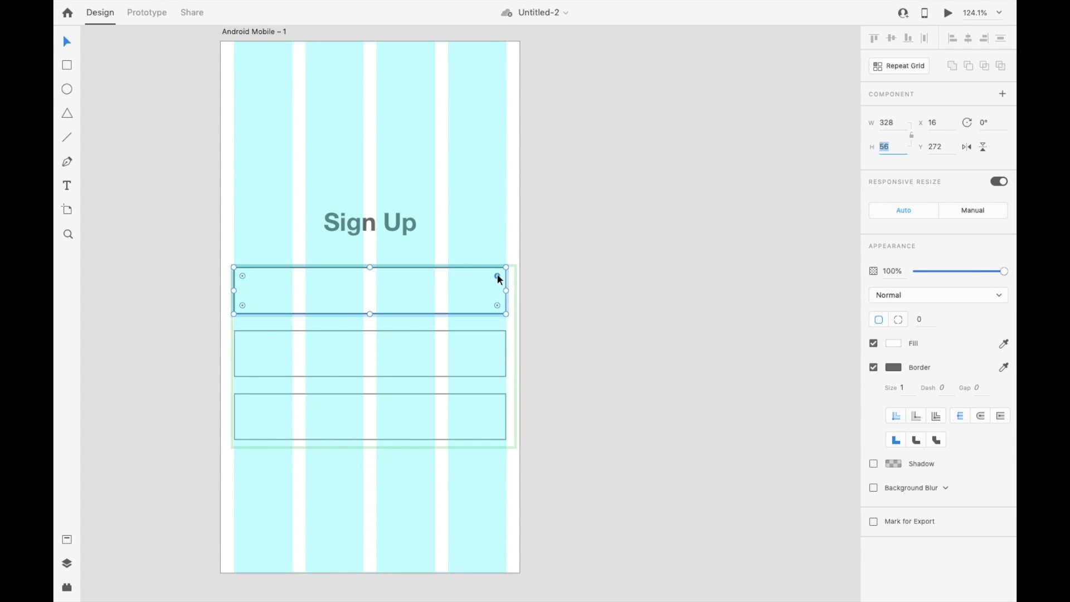
# Step: Round the repeated rectangles' corners to a radius of 12 and ungroup the repeat grid
pyautogui.moveTo(498, 277)
pyautogui.mouseDown()
pyautogui.moveTo(439, 289)
pyautogui.moveTo(518, 273)
pyautogui.moveTo(506, 279)
pyautogui.mouseUp()
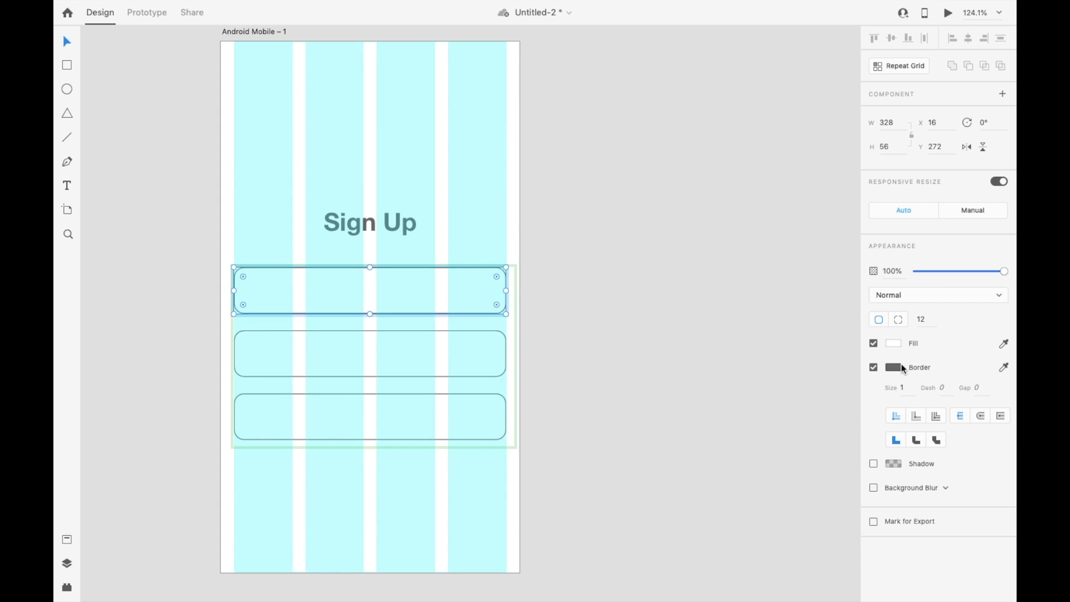
pyautogui.press('Escape')
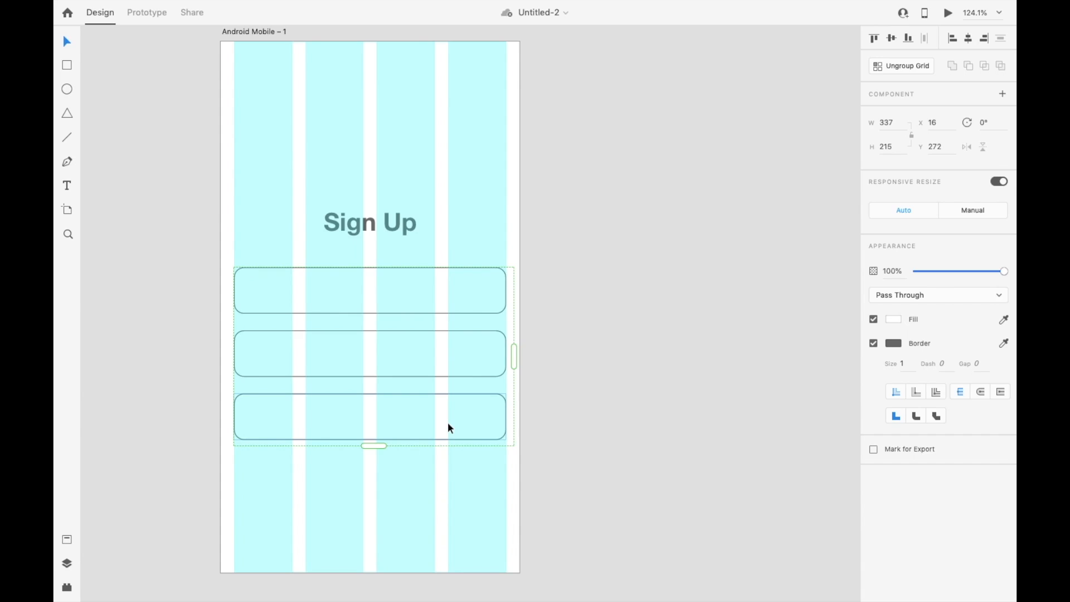
pyautogui.click(912, 66)
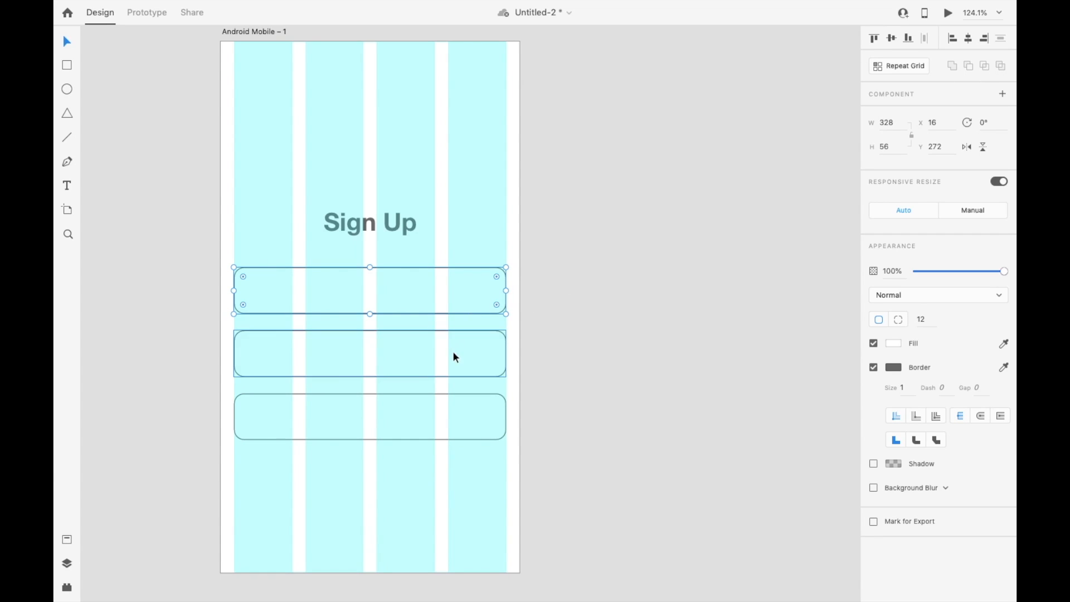
# Step: Remove the bottom rectangle's border and fill it with dark gray #6A6767
pyautogui.click(424, 427)
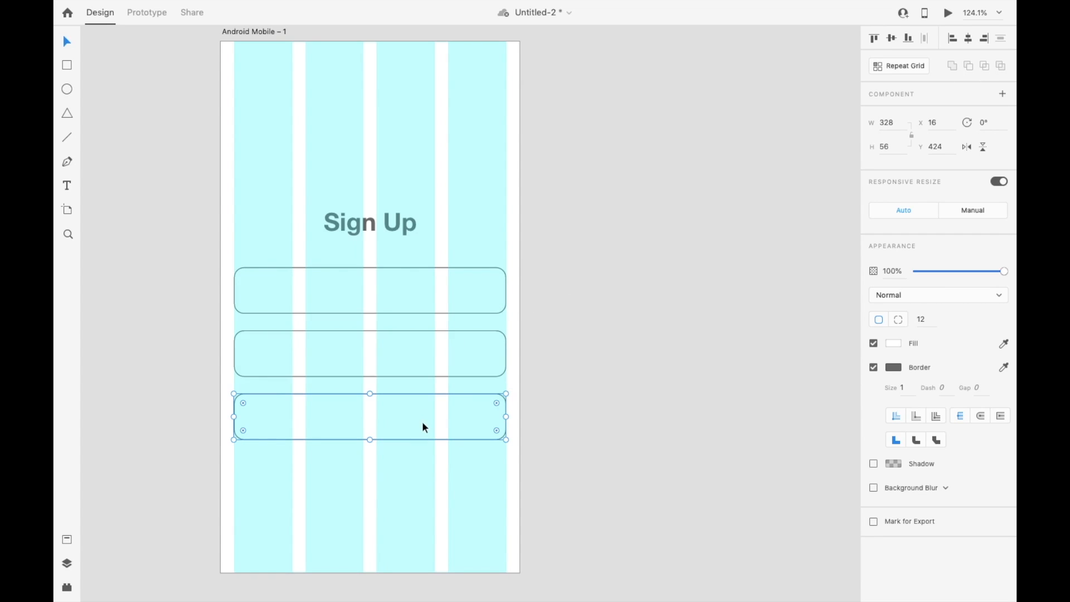
pyautogui.click(874, 367)
pyautogui.click(894, 344)
pyautogui.click(738, 342)
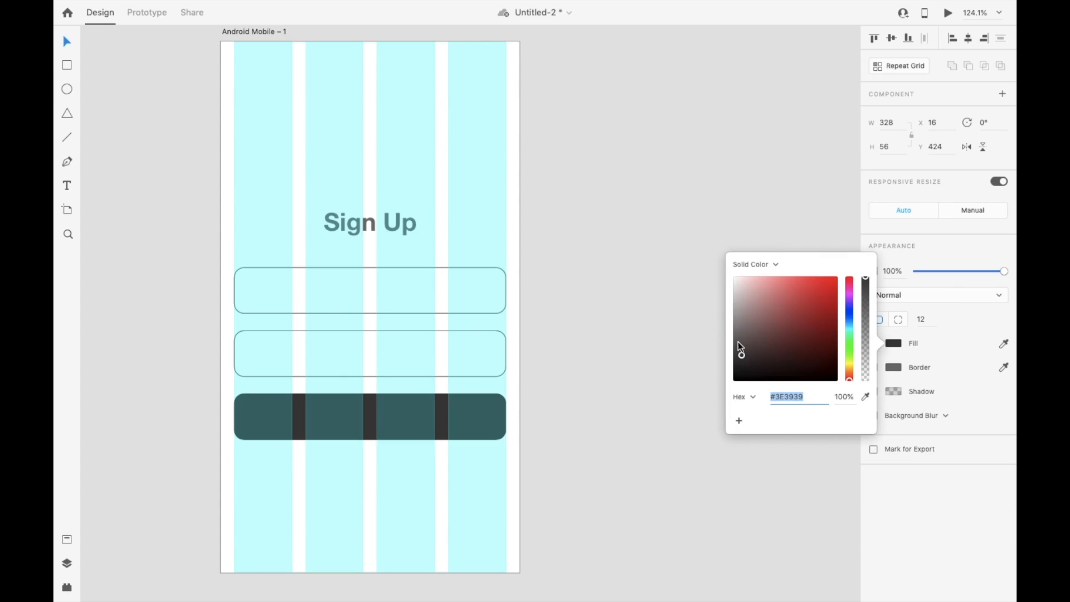
pyautogui.click(737, 336)
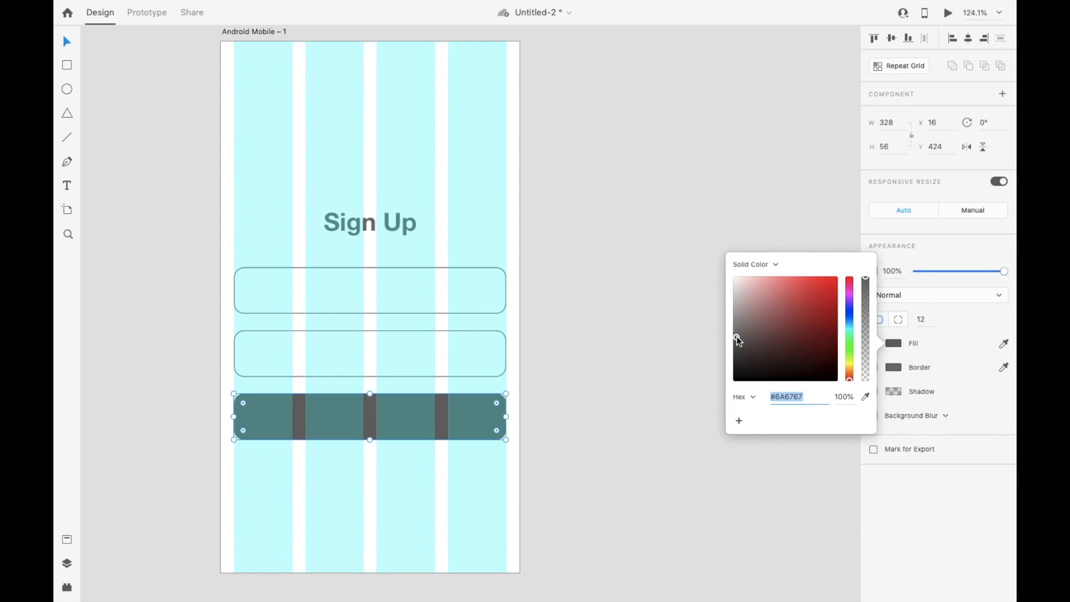
pyautogui.click(671, 316)
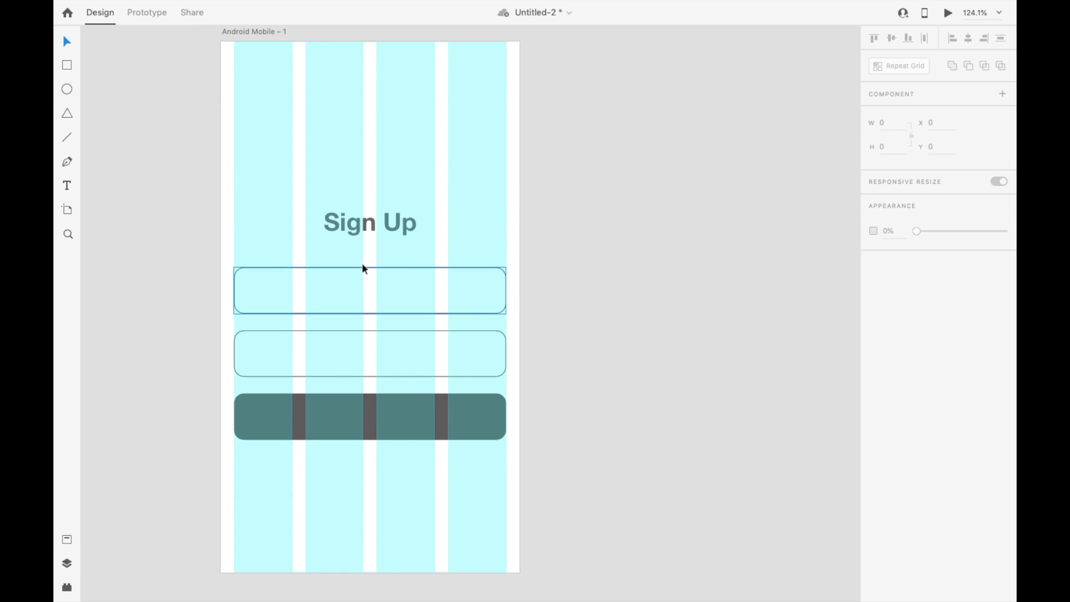
# Step: Add the text "Mobile Number" inside the top field in Helvetica Neue Medium, size 16
pyautogui.press('t')
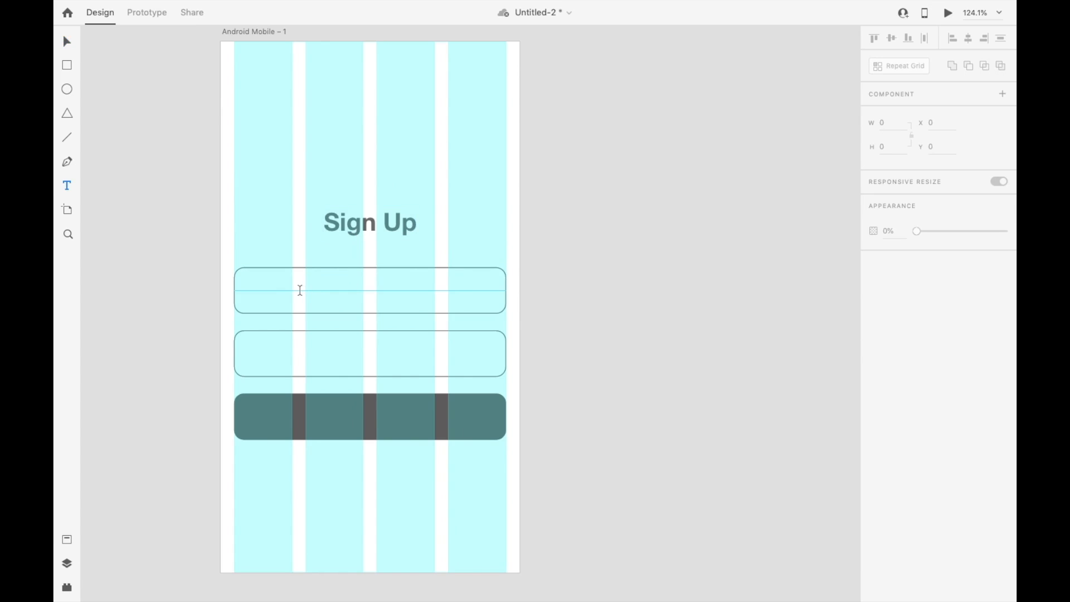
pyautogui.click(300, 289)
pyautogui.write('Mobile Number')
pyautogui.press('Escape')
pyautogui.moveTo(381, 279); pyautogui.dragTo(334, 289)
pyautogui.click(885, 292)
pyautogui.write('20')
pyautogui.press('Return')
pyautogui.write('18 16')
pyautogui.press('Tab')
pyautogui.write('M')
pyautogui.press('Return')
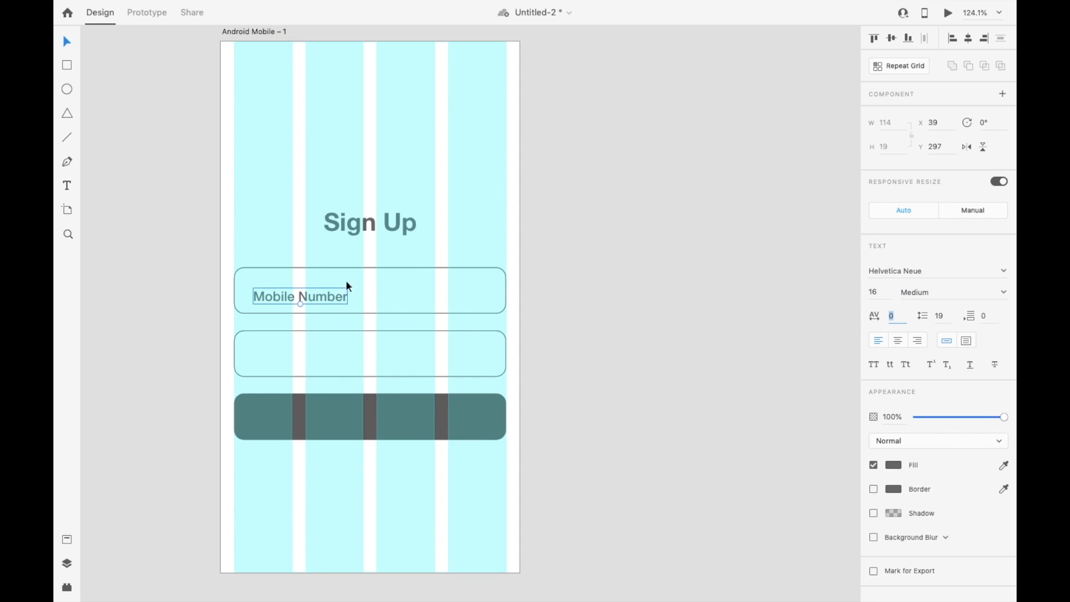
# Step: Position the Mobile Number label near the top field's left edge and align it vertically to the field's middle
pyautogui.moveTo(321, 300); pyautogui.dragTo(322, 296)
pyautogui.keyDown('shift'); pyautogui.click(389, 289); pyautogui.keyUp('shift')
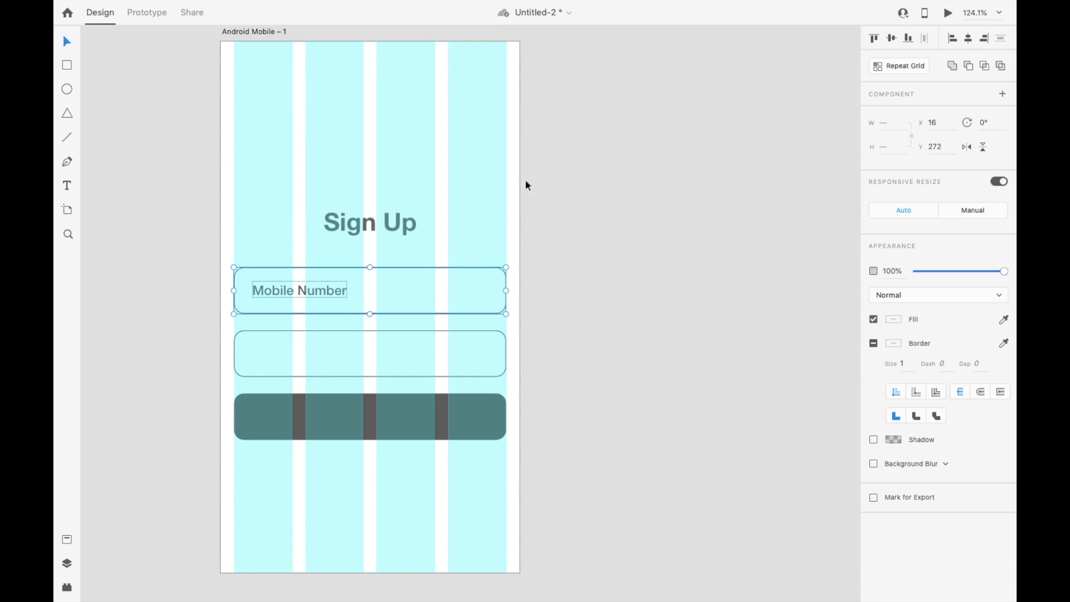
pyautogui.click(893, 39)
pyautogui.click(591, 184)
# Step: Delete the middle field along with a label copied into it, and move the dark button up to Y 346
pyautogui.click(334, 291)
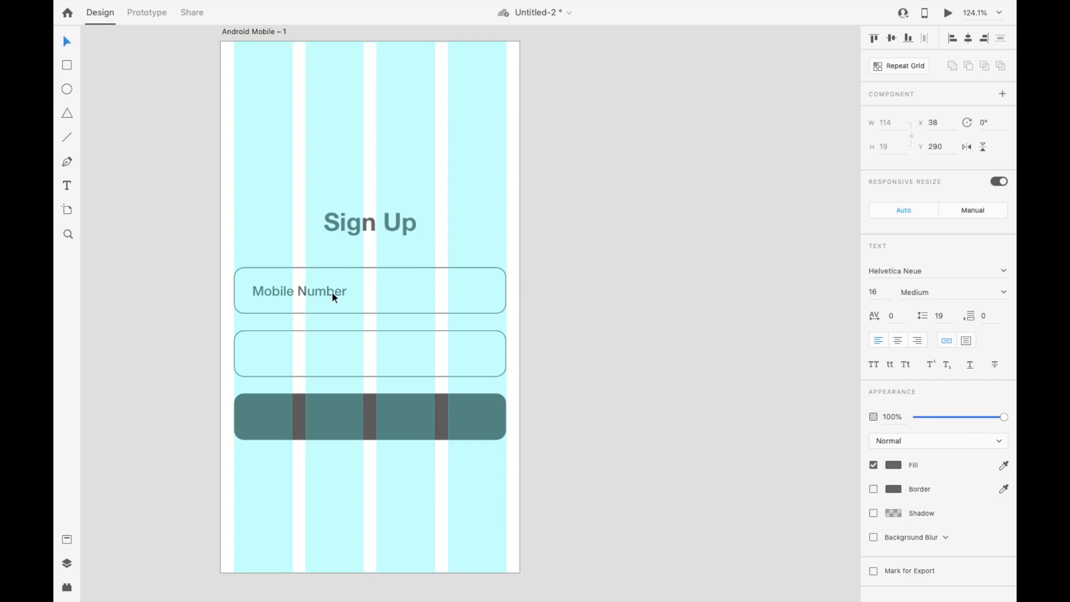
pyautogui.keyDown('alt'); pyautogui.moveTo(318, 290); pyautogui.dragTo(317, 354); pyautogui.keyUp('alt')
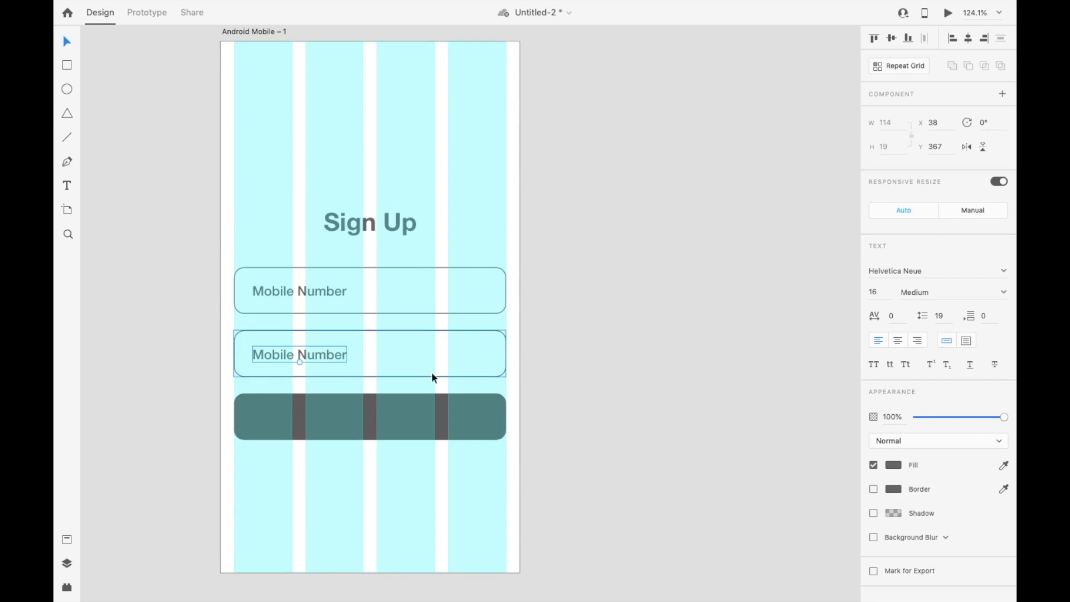
pyautogui.keyDown('shift'); pyautogui.click(461, 366); pyautogui.keyUp('shift')
pyautogui.press('Delete')
pyautogui.click(422, 431)
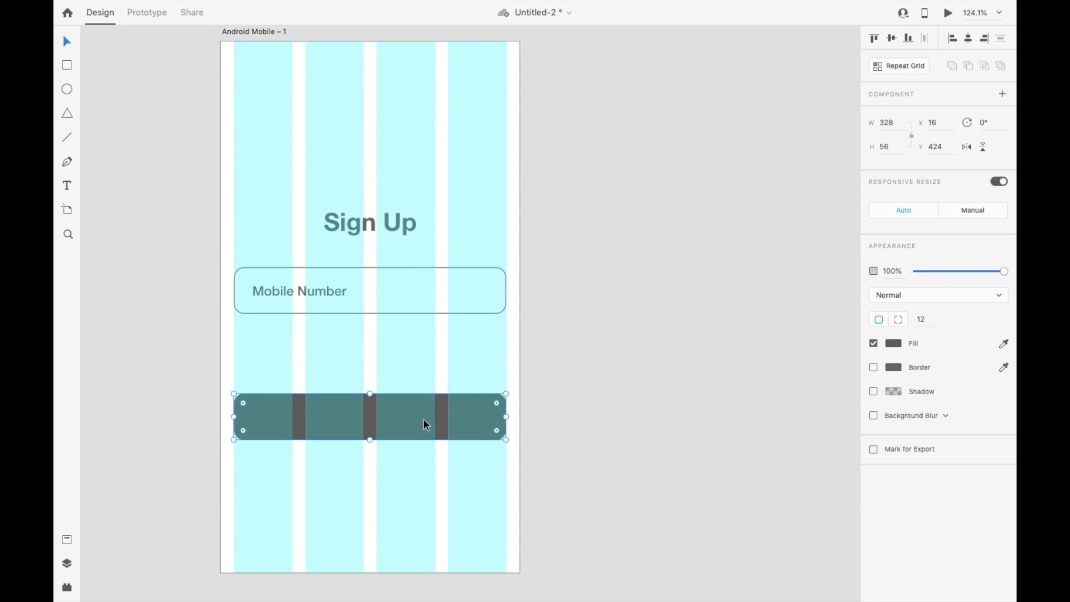
pyautogui.moveTo(423, 419); pyautogui.dragTo(420, 356)
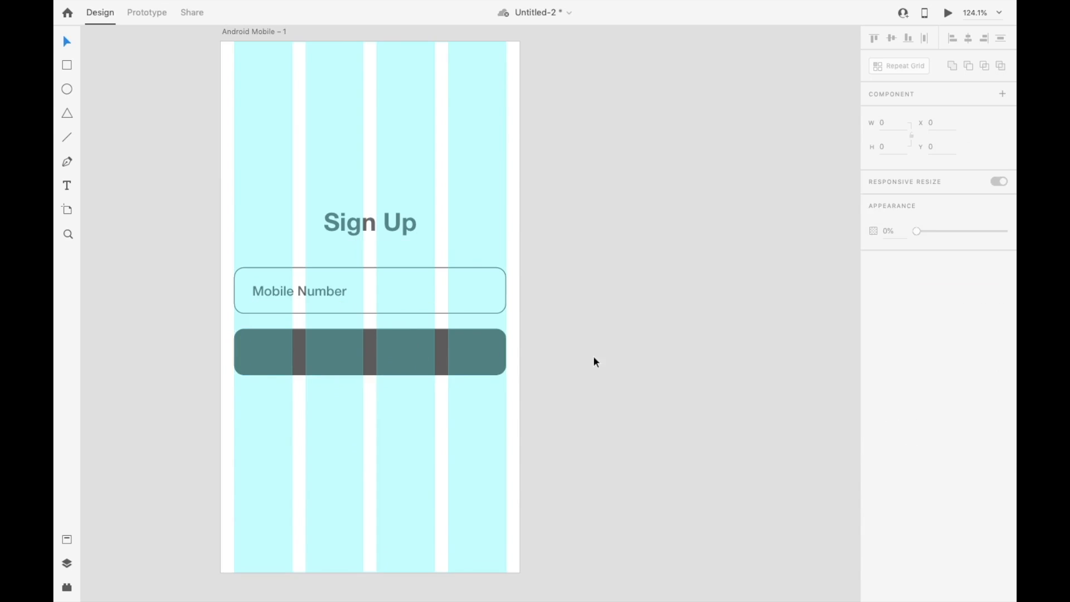
# Step: Duplicate the Mobile Number label onto the dark button and change the copy's text to "Create Account"
pyautogui.click(287, 279)
pyautogui.moveTo(288, 279); pyautogui.dragTo(377, 355)
pyautogui.doubleClick(377, 352)
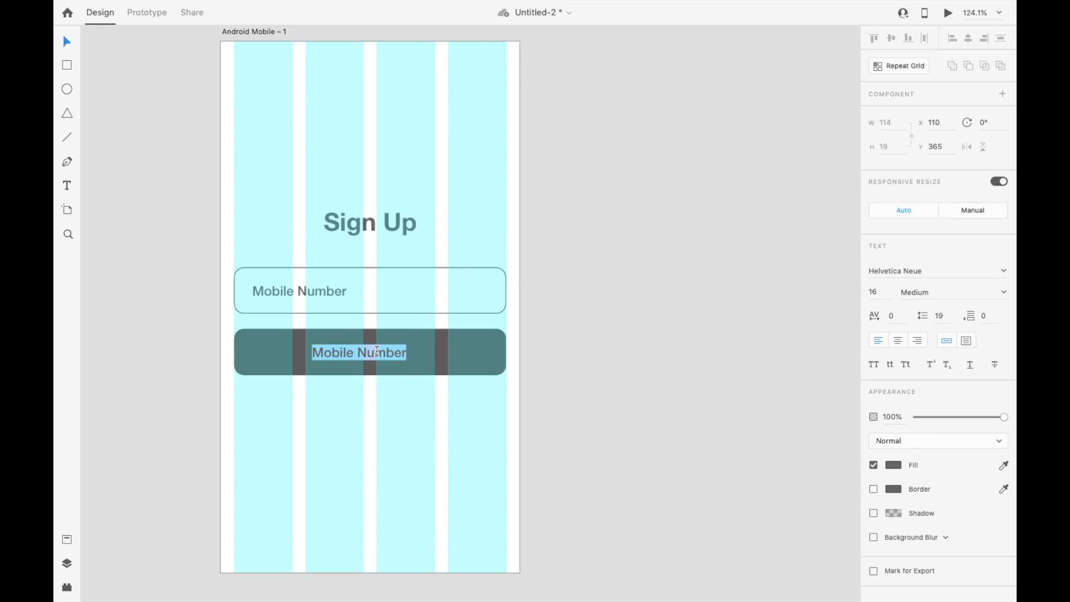
pyautogui.write('Create Account')
pyautogui.press('Escape')
# Step: Center the Create Account label on the dark button and change its fill to near-white
pyautogui.keyDown('shift'); pyautogui.click(483, 360); pyautogui.keyUp('shift')
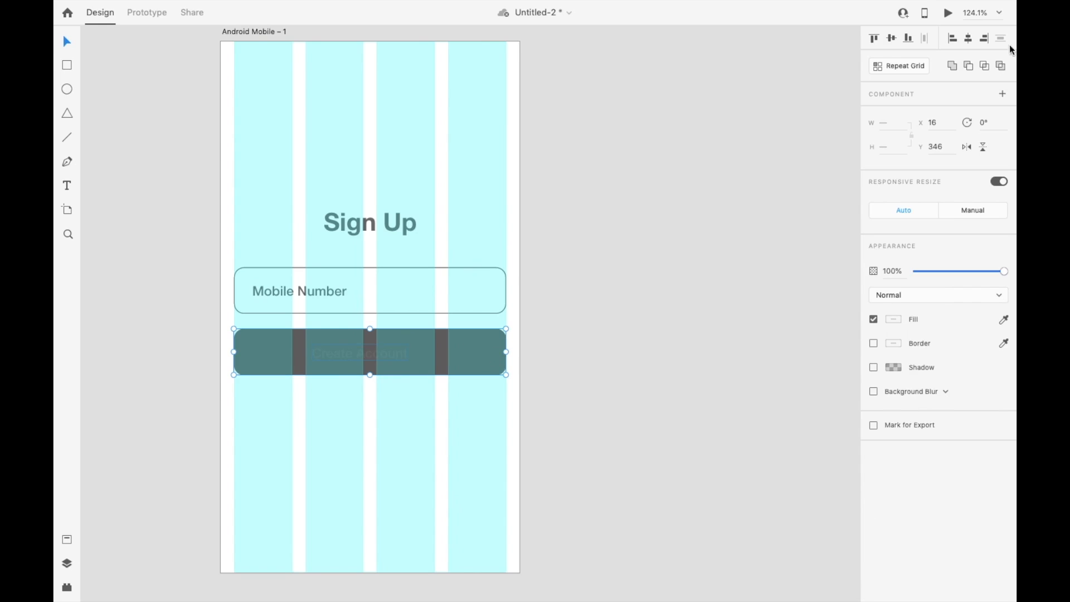
pyautogui.click(400, 351)
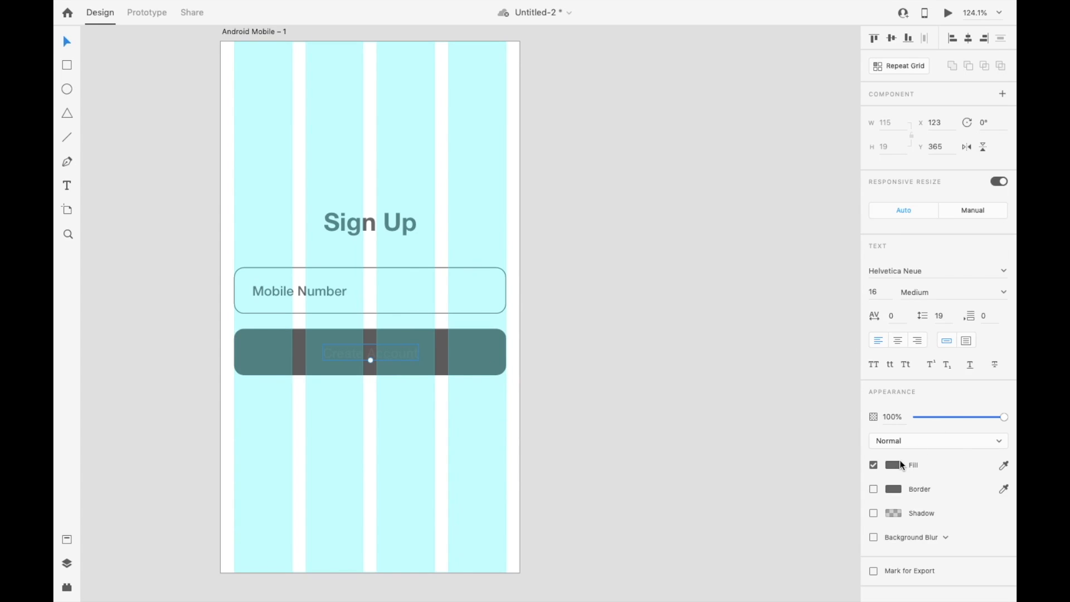
pyautogui.click(894, 465)
pyautogui.moveTo(804, 425); pyautogui.dragTo(735, 336)
# Step: Set the Create Account label to Bold and increase its font size to 19
pyautogui.click(970, 442)
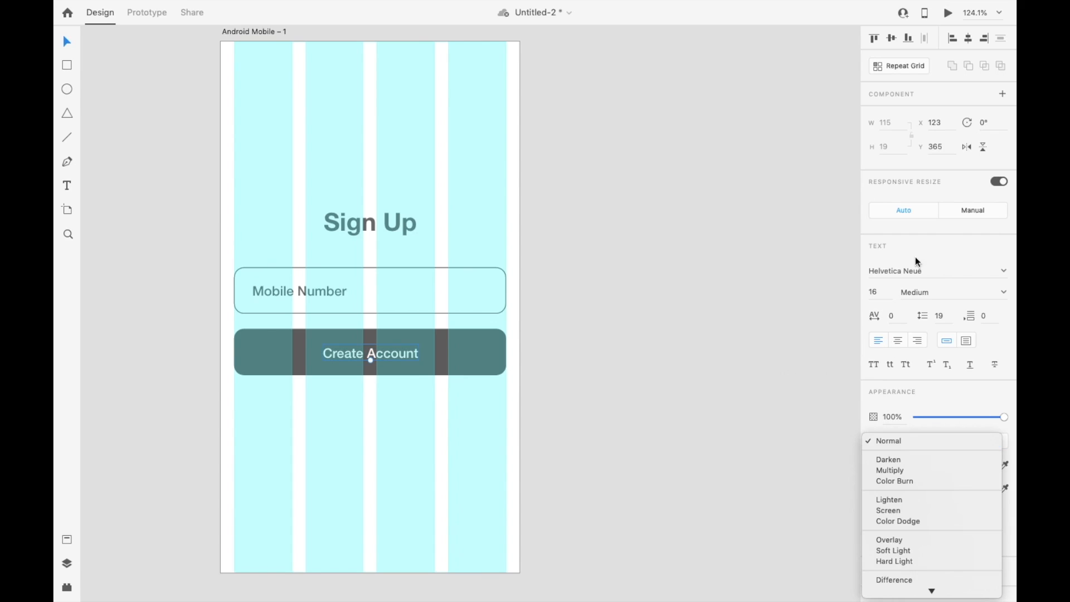
pyautogui.click(930, 294)
pyautogui.click(939, 294)
pyautogui.write('Bold')
pyautogui.press('Return')
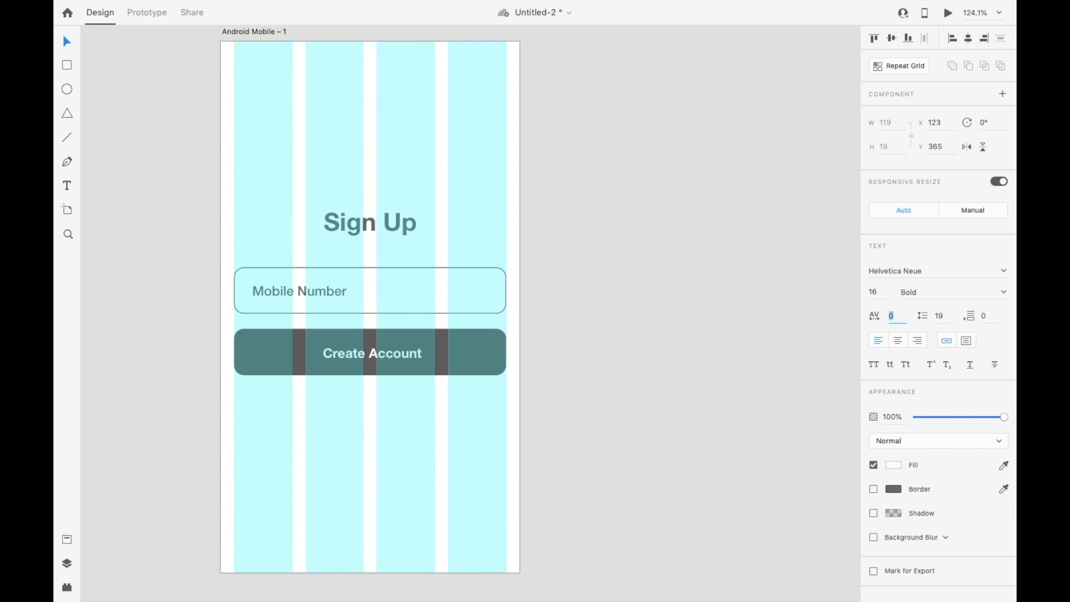
pyautogui.click(884, 294)
pyautogui.press('Up')
pyautogui.press('Up')
pyautogui.press('Up')
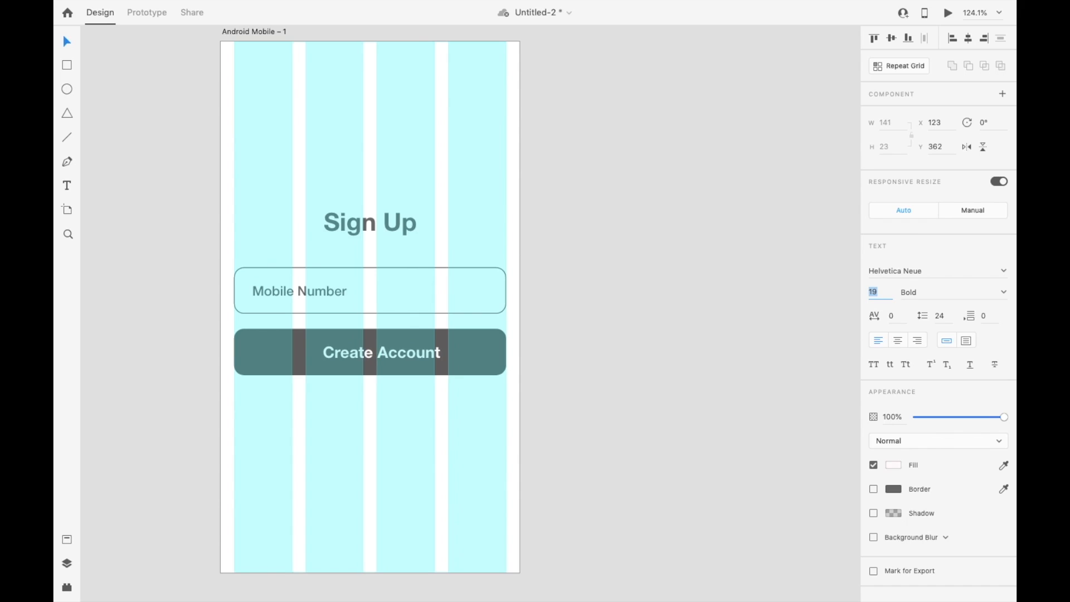
# Step: Set the Create Account label's font size to 20, center it horizontally on the artboard, and save the document
pyautogui.click(969, 38)
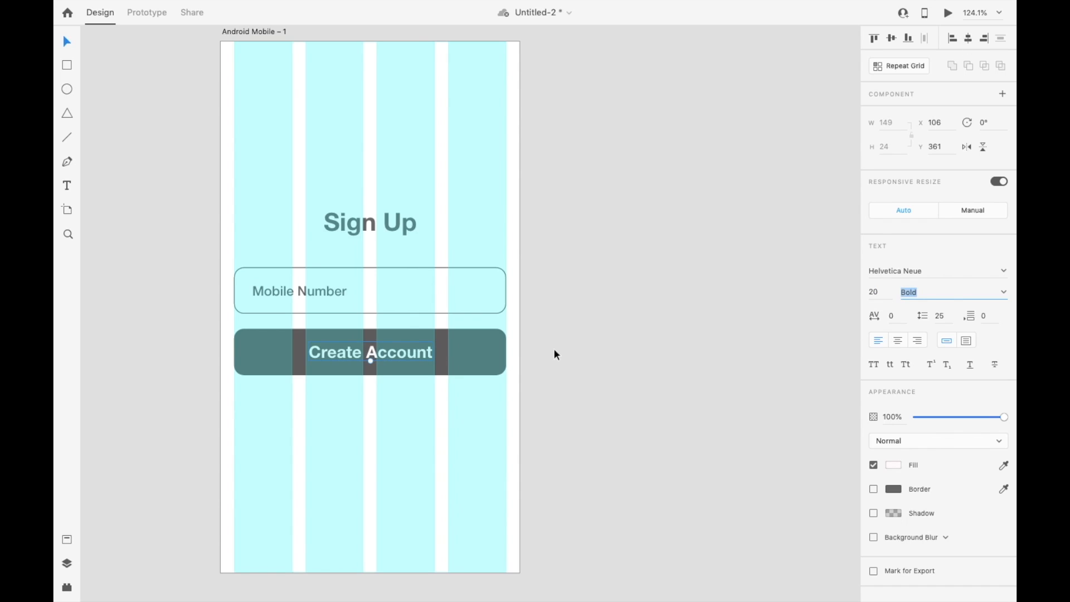
pyautogui.click(584, 350)
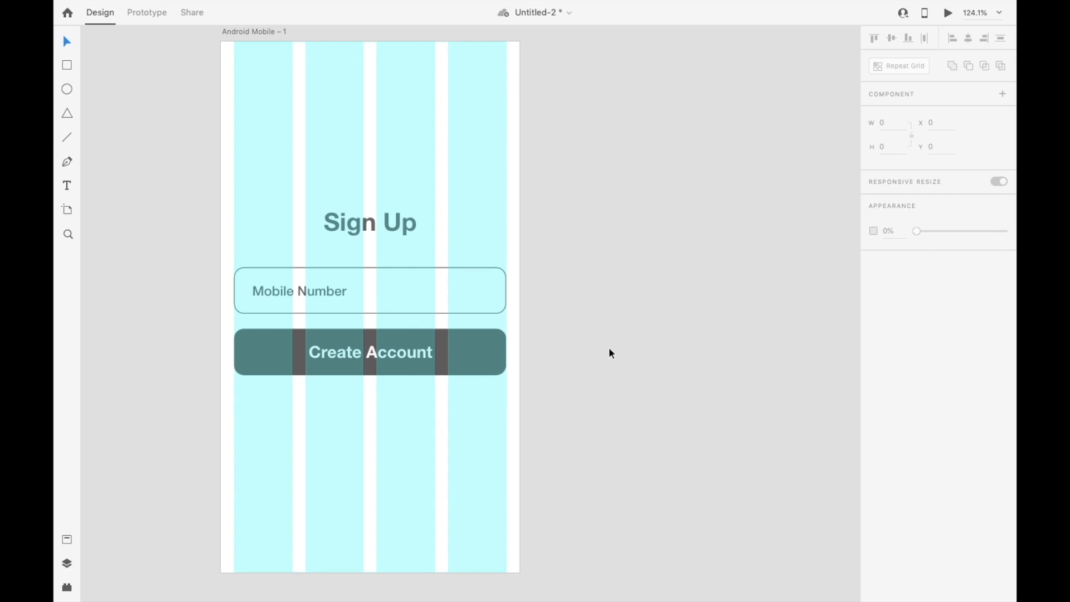
pyautogui.hotkey('ctrl', 's')
# Step: Draw a 156 by 46 rounded box across the first two columns at Y 491 and duplicate it across the last two columns
pyautogui.press('r')
pyautogui.moveTo(234, 450)
pyautogui.mouseDown()
pyautogui.moveTo(351, 509)
pyautogui.moveTo(362, 488)
pyautogui.mouseUp()
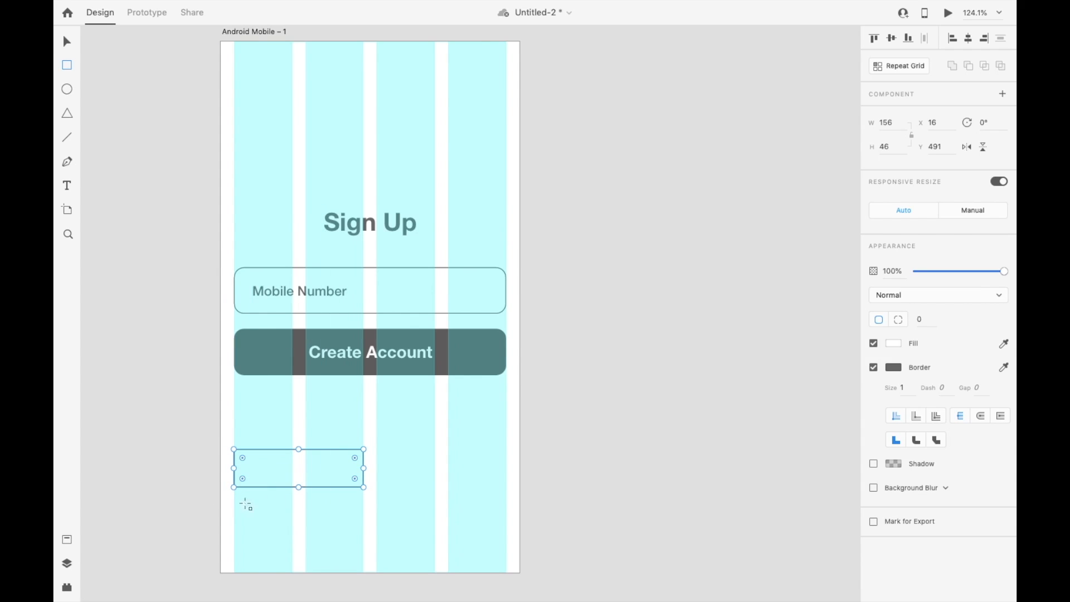
pyautogui.click(355, 457)
pyautogui.press('v')
pyautogui.moveTo(306, 477); pyautogui.dragTo(446, 488)
pyautogui.click(574, 435)
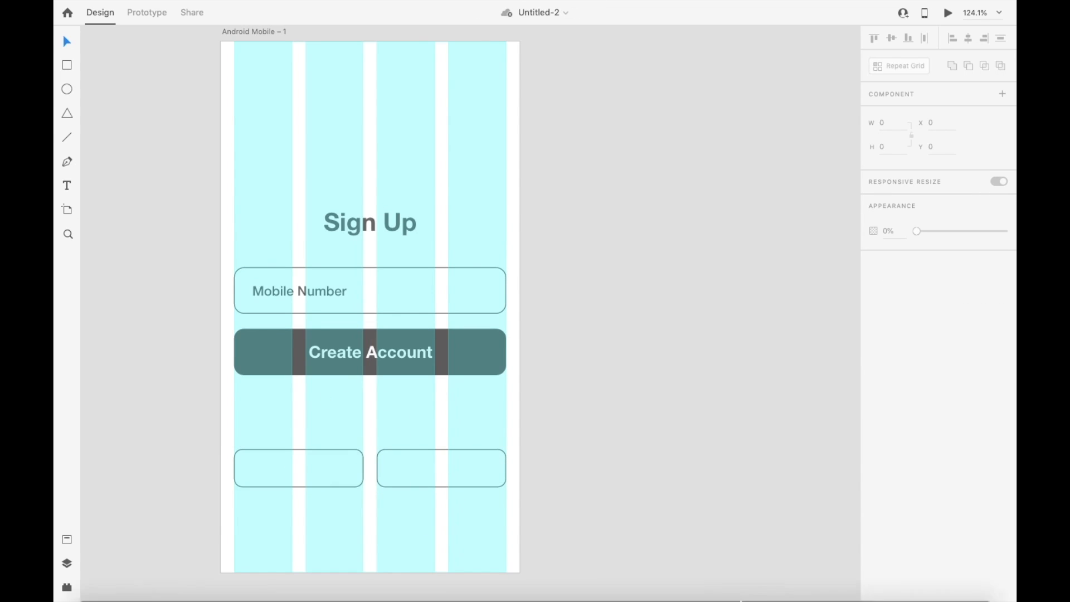
# Step: Paste the Google and Facebook icons and place them on the empty canvas beside the artboard
pyautogui.press('super+v')
pyautogui.moveTo(359, 297); pyautogui.dragTo(717, 385)
pyautogui.click(669, 384)
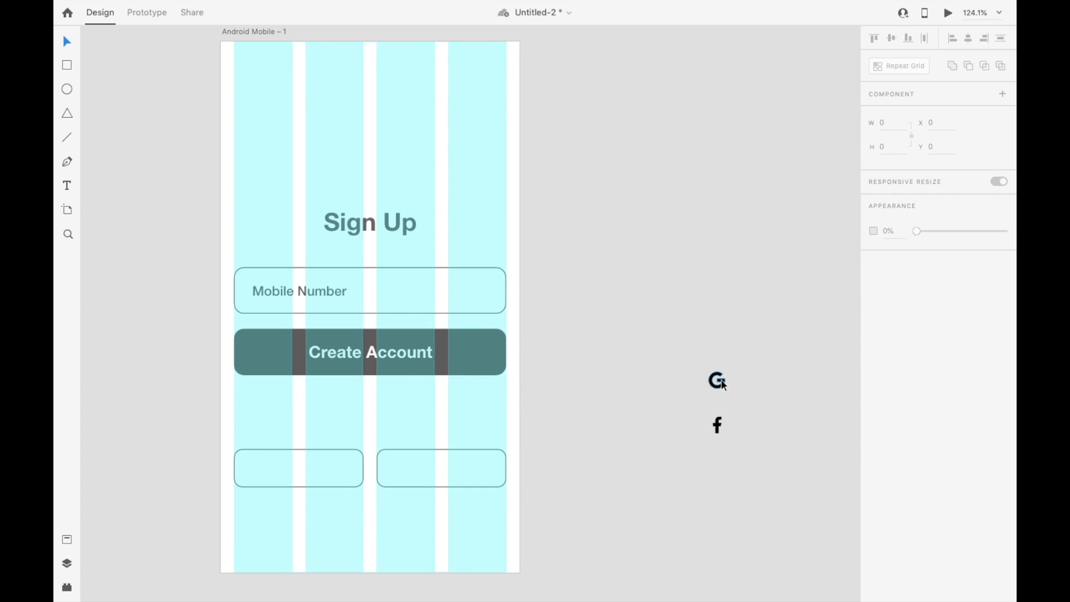
# Step: Place the Google icon inside the second small box and the Facebook icon inside the first small box
pyautogui.click(722, 383)
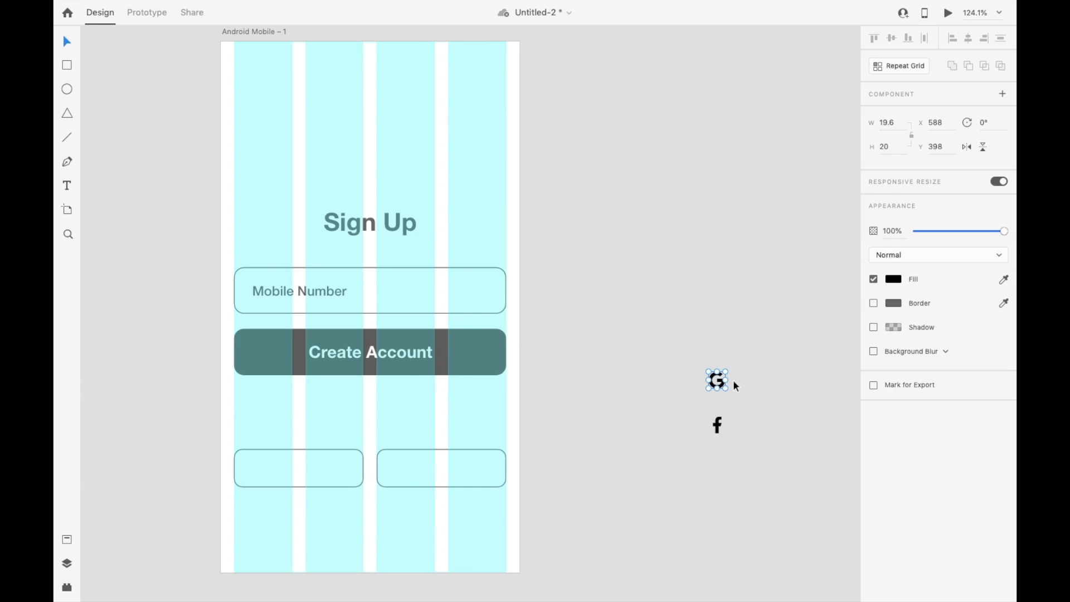
pyautogui.click(734, 382)
pyautogui.click(722, 381)
pyautogui.moveTo(722, 381); pyautogui.dragTo(405, 467)
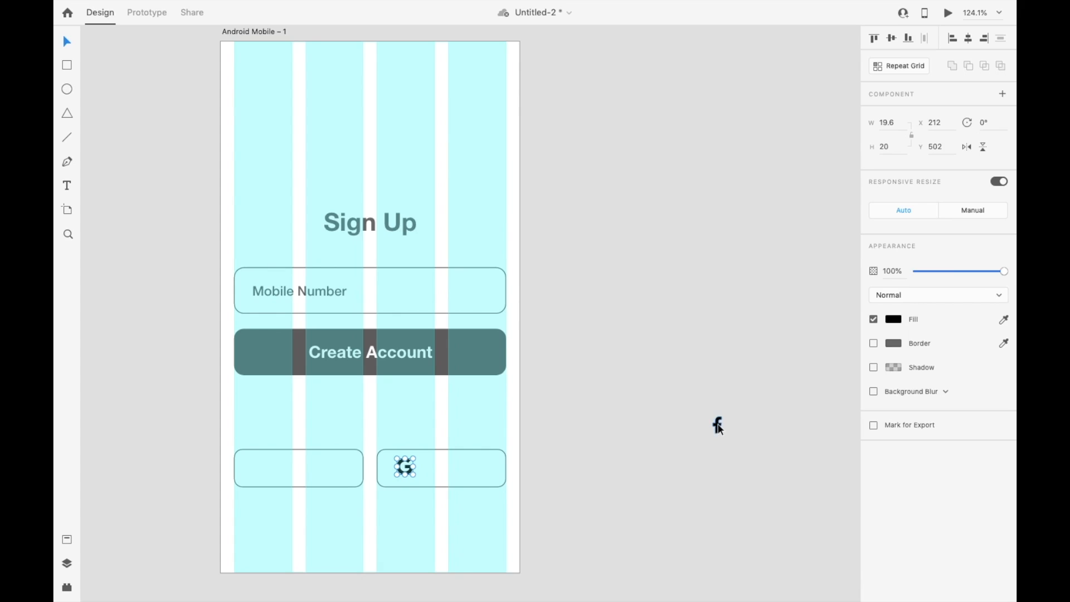
pyautogui.moveTo(719, 428); pyautogui.dragTo(257, 473)
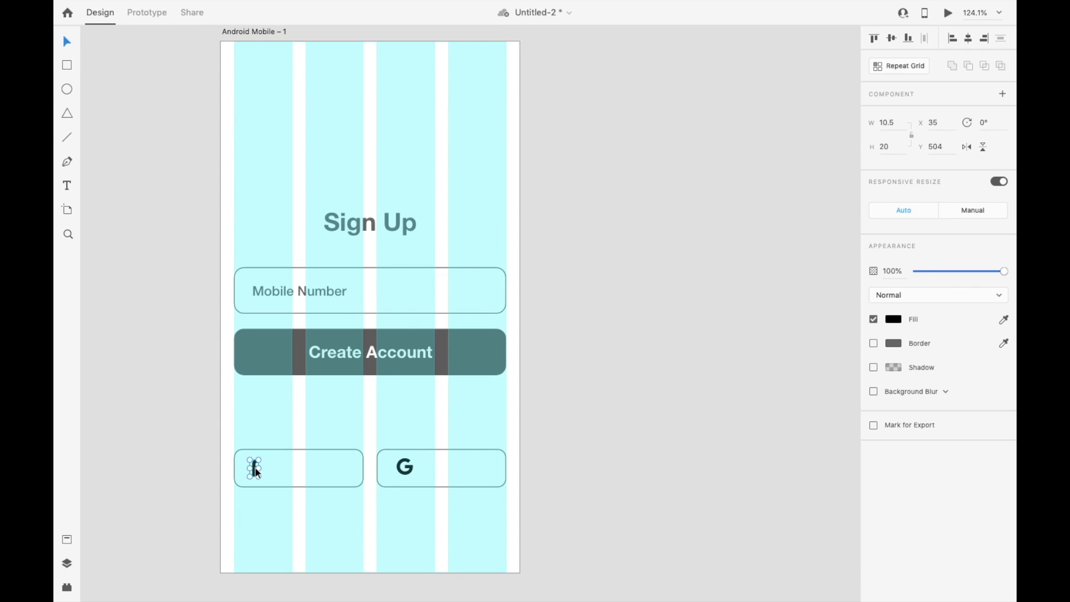
# Step: Duplicate the Create Account label beside the Facebook icon, fill the copy with #6A6767 sampled from the dark button, and save that color as a swatch
pyautogui.moveTo(377, 352); pyautogui.dragTo(339, 466)
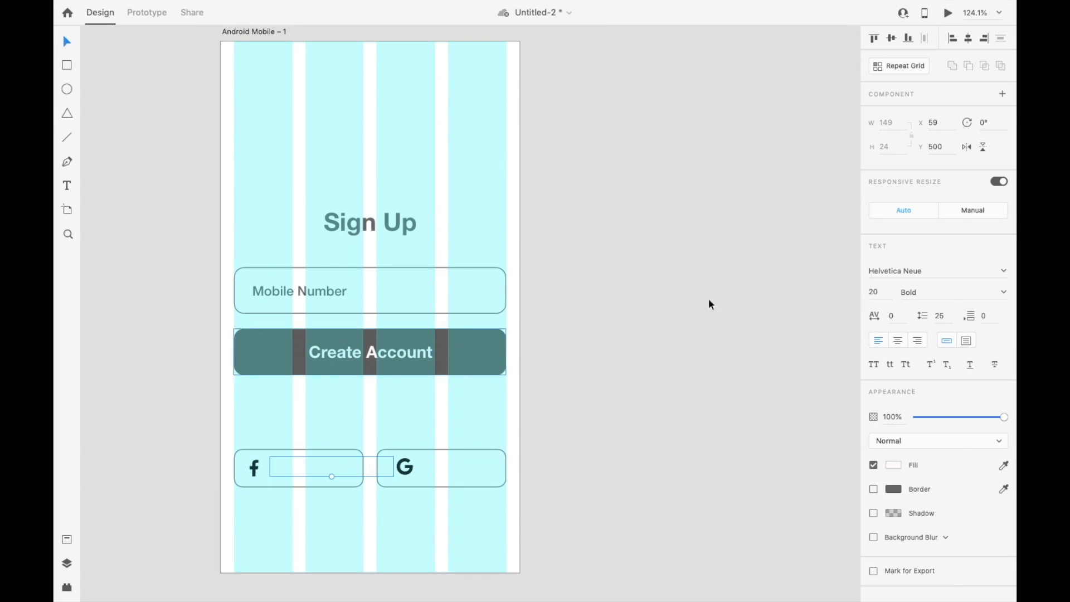
pyautogui.click(893, 464)
pyautogui.click(866, 511)
pyautogui.click(439, 340)
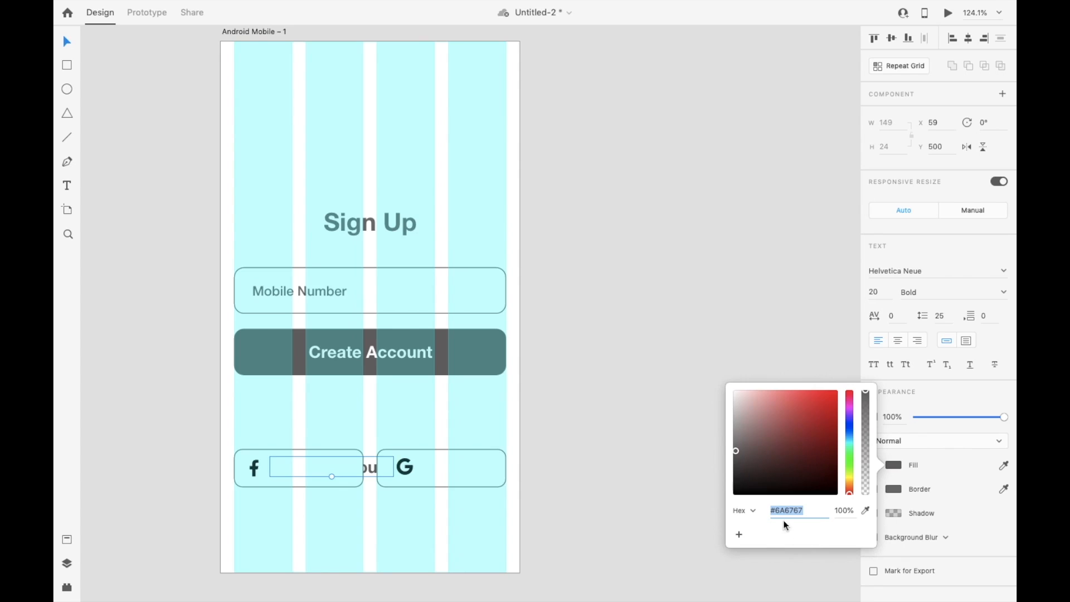
pyautogui.click(739, 535)
# Step: Bring the copied Create Account label in front of the small boxes
pyautogui.click(317, 489)
pyautogui.click(373, 470)
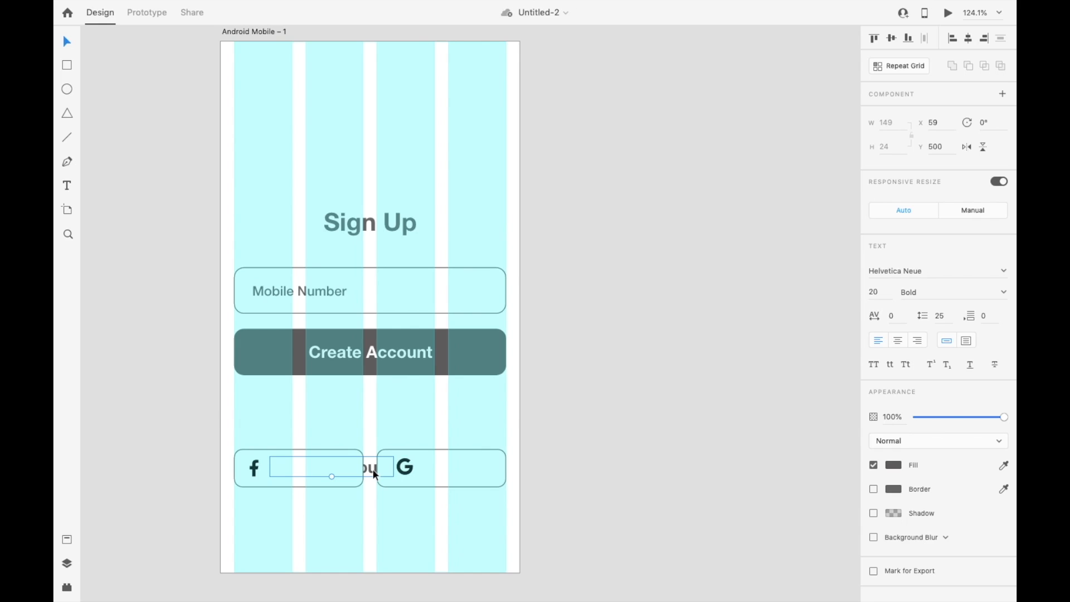
pyautogui.write('Create Account')
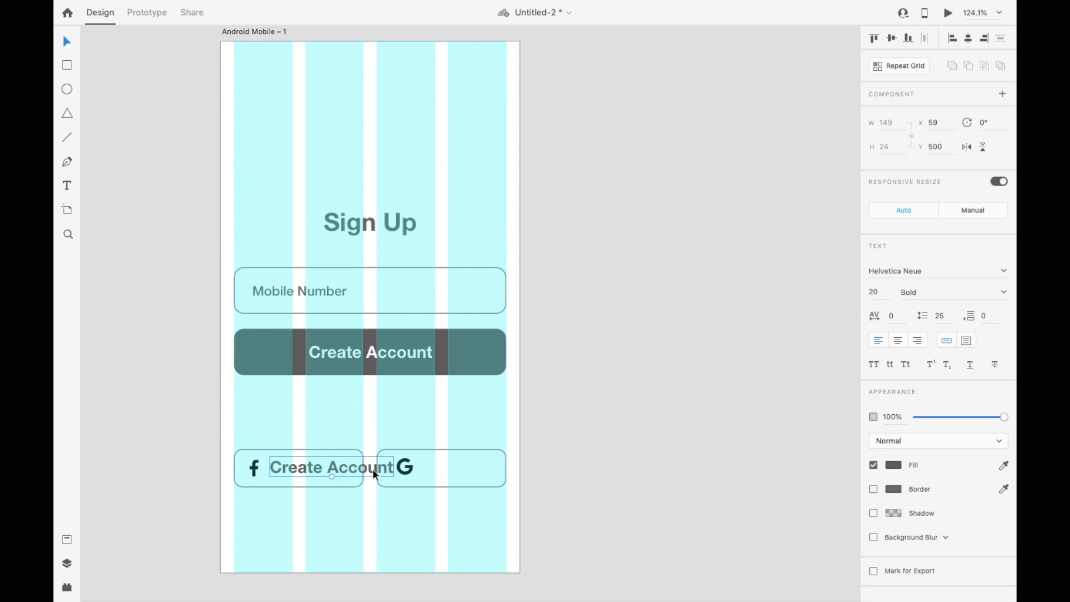
pyautogui.press('shift+super+bracketleft')
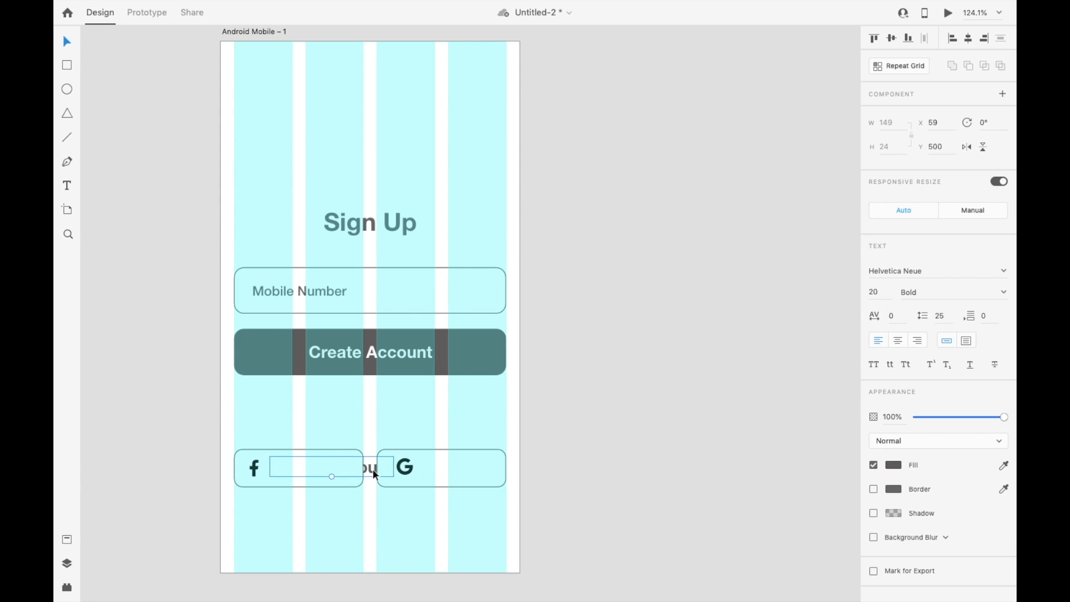
pyautogui.press('super+z')
# Step: Change the copied label to "facebook" at font size 14 and add a matching "Gmail" label in the Google box
pyautogui.doubleClick(328, 470)
pyautogui.write('facebook')
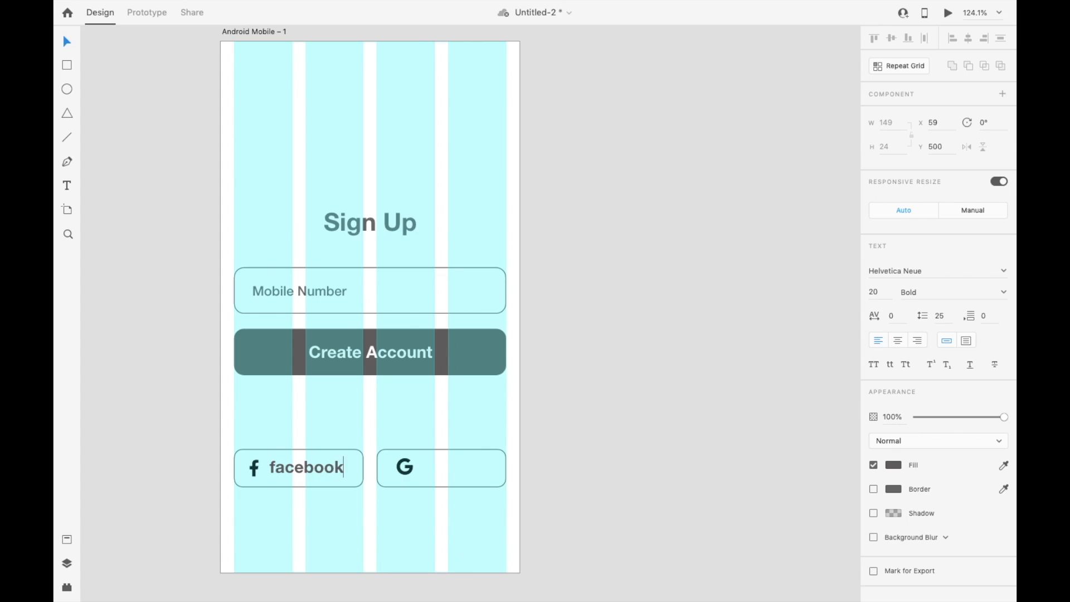
pyautogui.write('14')
pyautogui.press('Return')
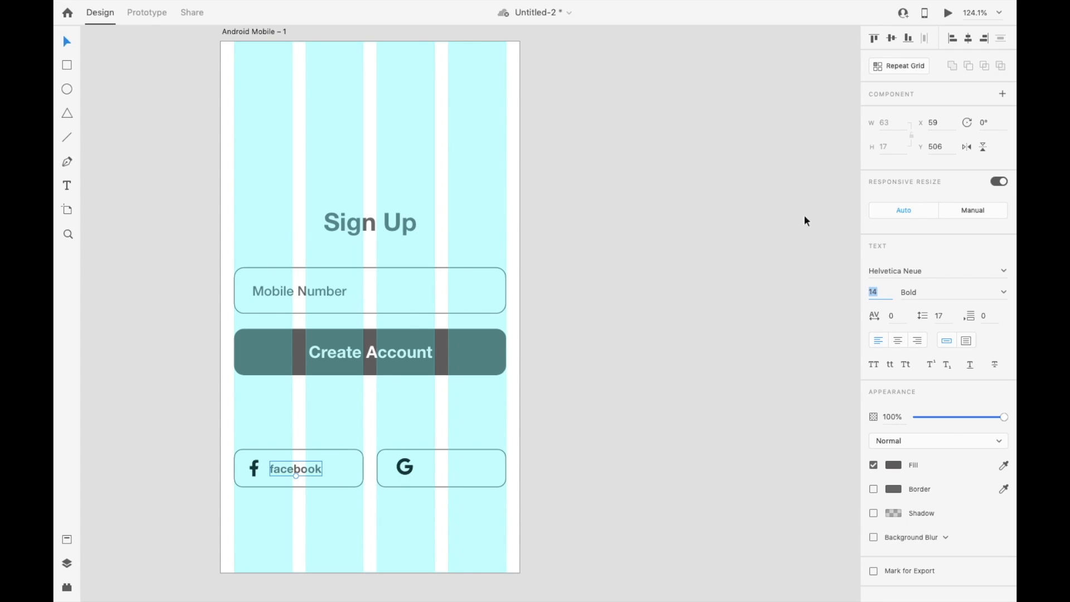
pyautogui.moveTo(305, 466); pyautogui.dragTo(310, 465)
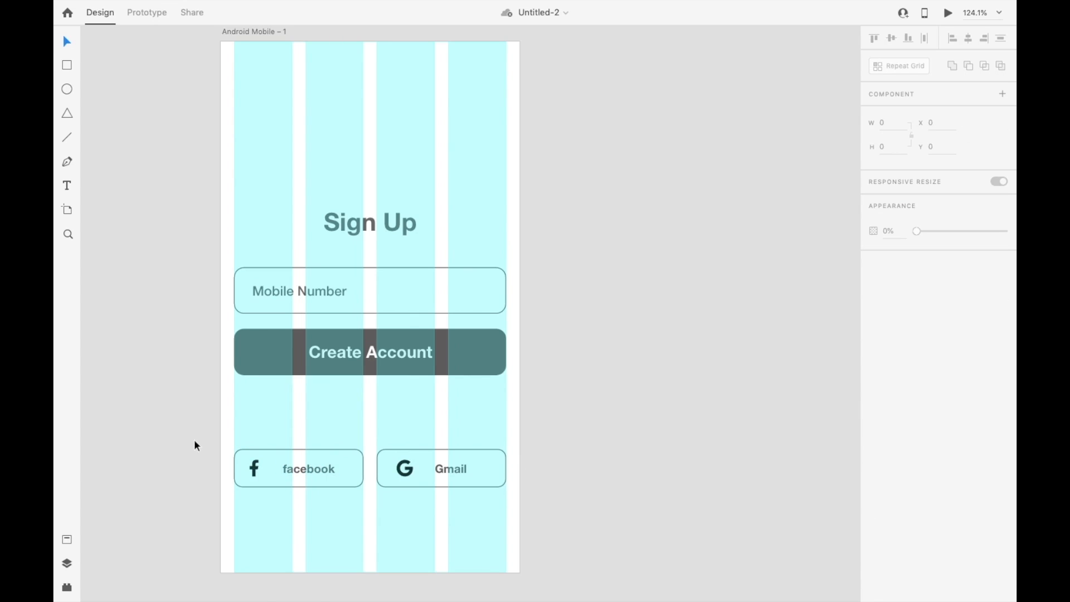
pyautogui.click(308, 465)
# Step: Align the icons and labels of the facebook and Gmail boxes on a common vertical middle
pyautogui.moveTo(168, 449); pyautogui.dragTo(515, 474)
pyautogui.click(892, 38)
pyautogui.click(608, 313)
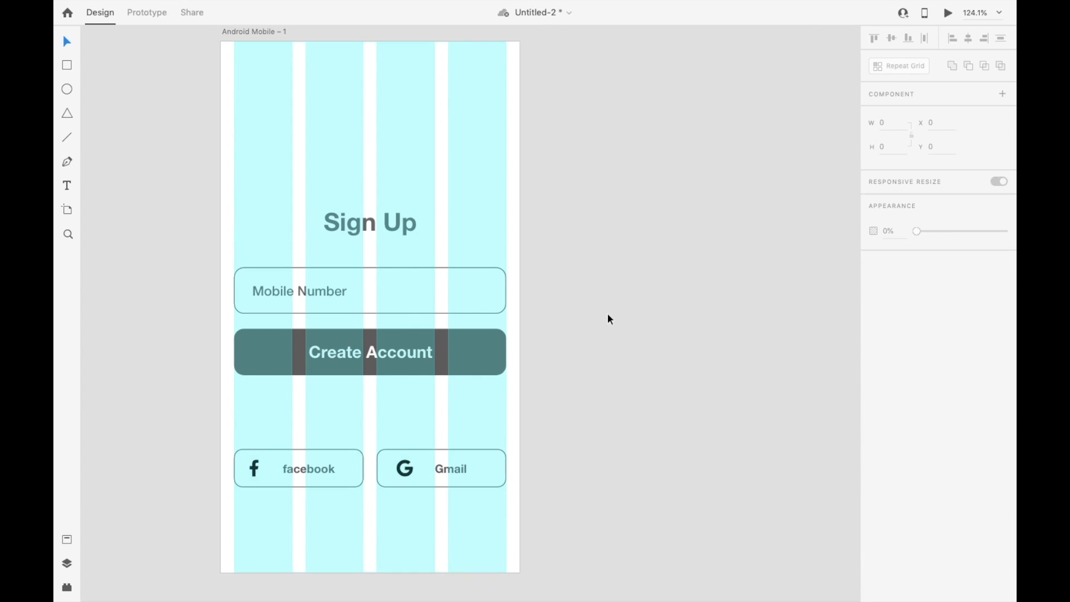
# Step: Reposition the icons and labels in the facebook and Gmail boxes so both icons have the same left margin
pyautogui.click(253, 471)
pyautogui.keyDown('shift'); pyautogui.click(272, 457); pyautogui.keyUp('shift')
pyautogui.press('ctrl+super+Left')
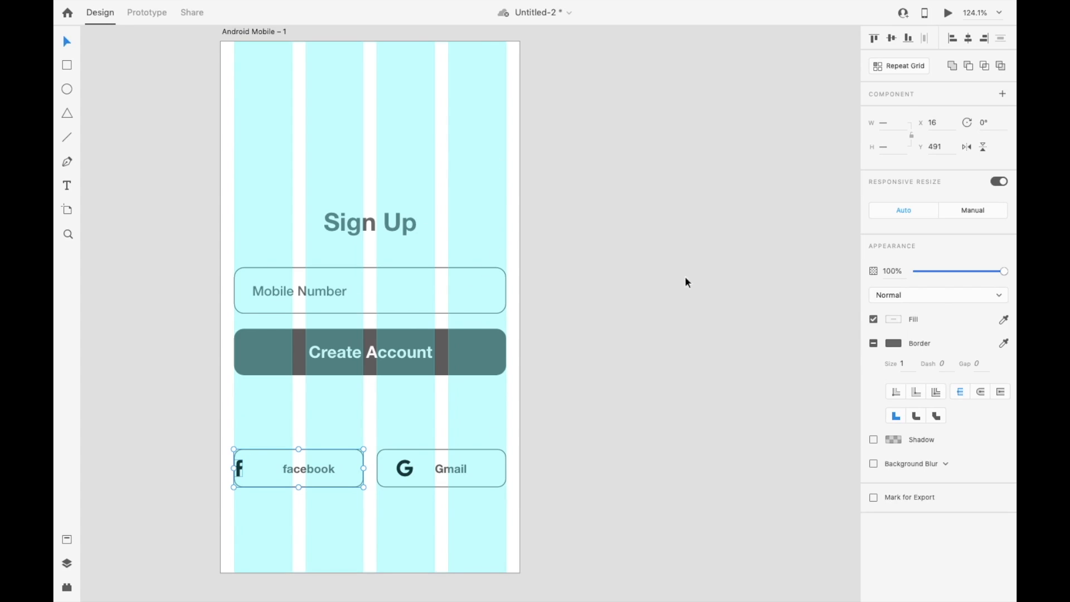
pyautogui.click(614, 429)
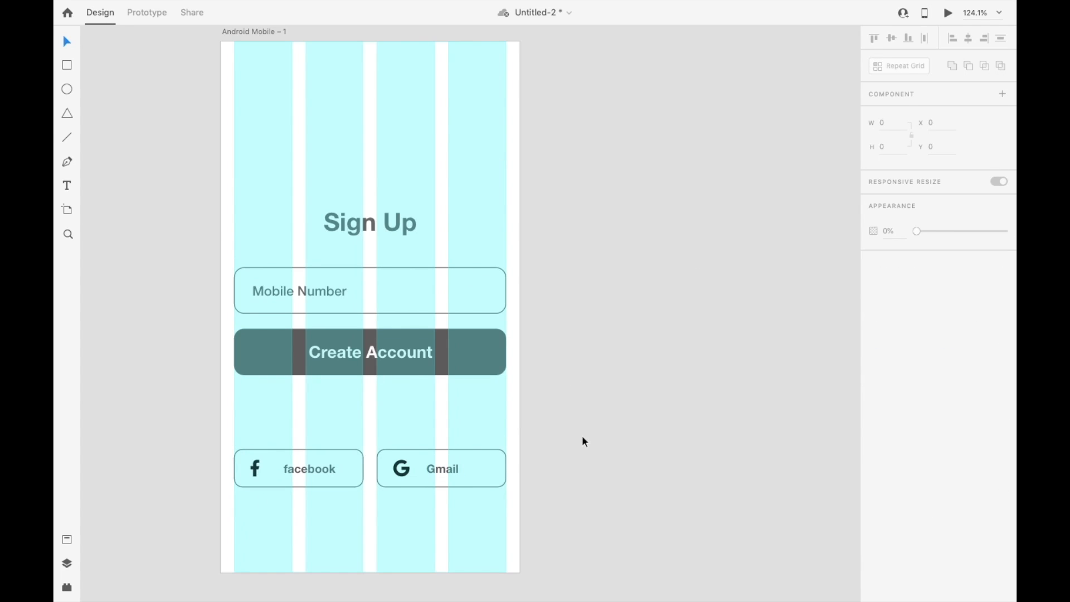
# Step: Move the facebook and Gmail buttons with their contents lower on the artboard
pyautogui.moveTo(542, 425); pyautogui.dragTo(267, 502)
pyautogui.moveTo(433, 469); pyautogui.dragTo(441, 507)
pyautogui.click(410, 440)
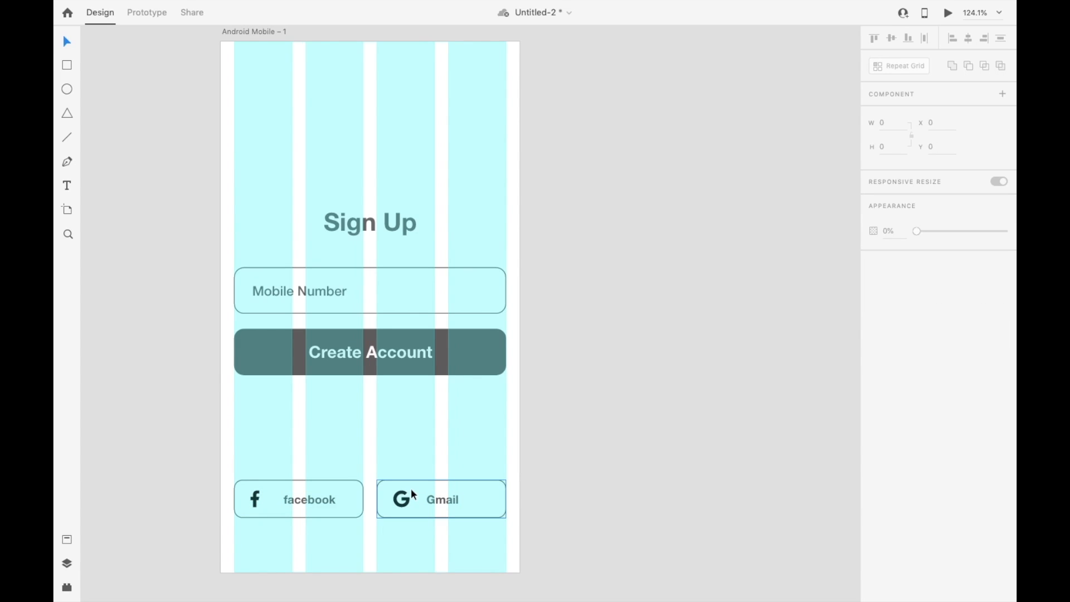
# Step: Duplicate the Create Account label below the dark button at Y 446 and fill the copy with the saved dark gray swatch
pyautogui.click(370, 353)
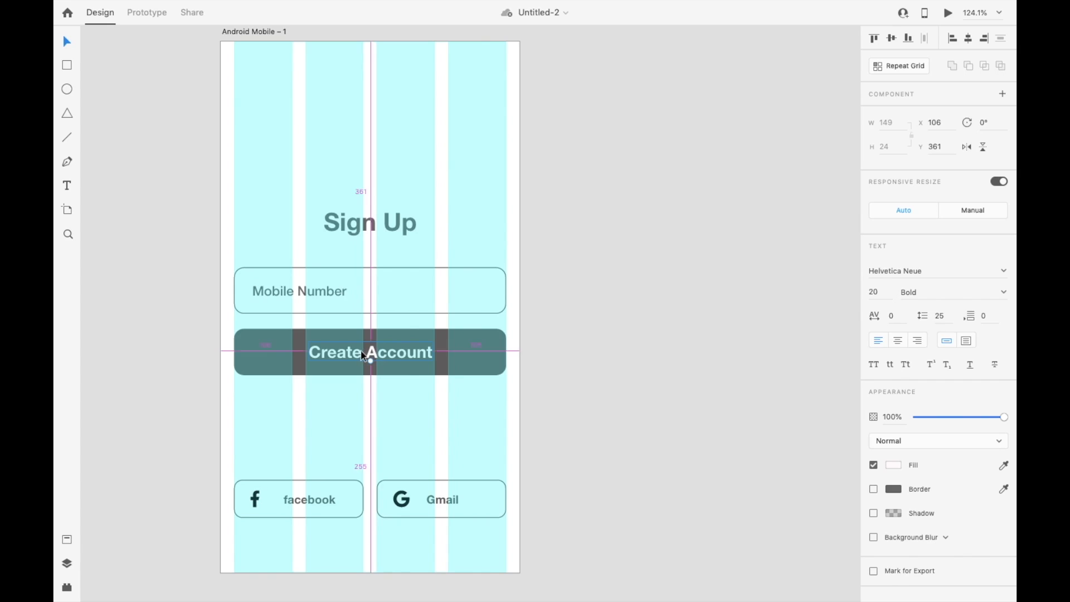
pyautogui.moveTo(371, 354); pyautogui.dragTo(369, 420)
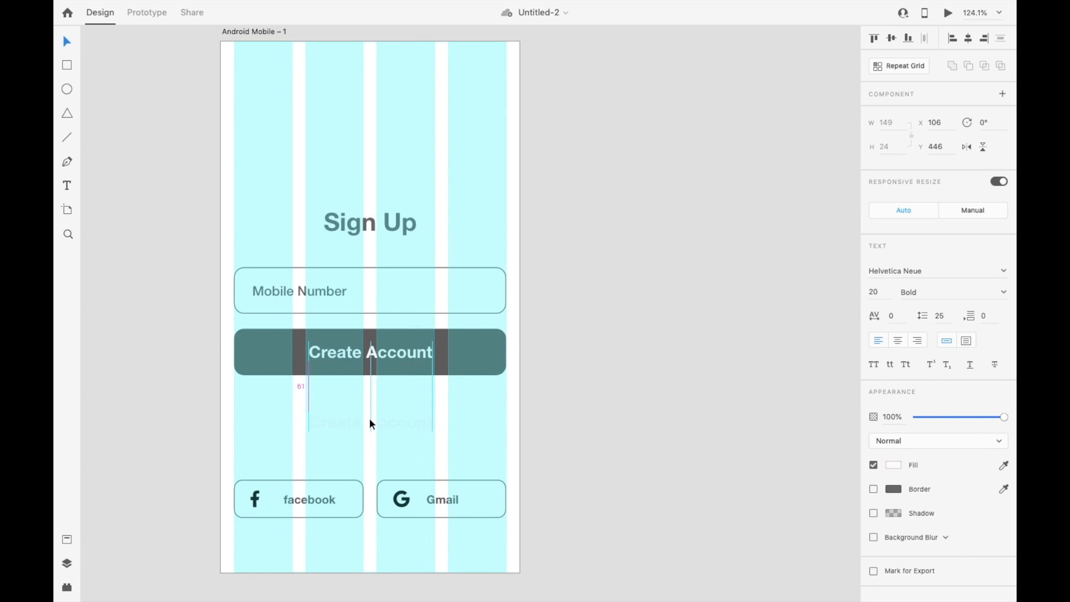
pyautogui.click(896, 466)
pyautogui.click(751, 534)
pyautogui.click(604, 367)
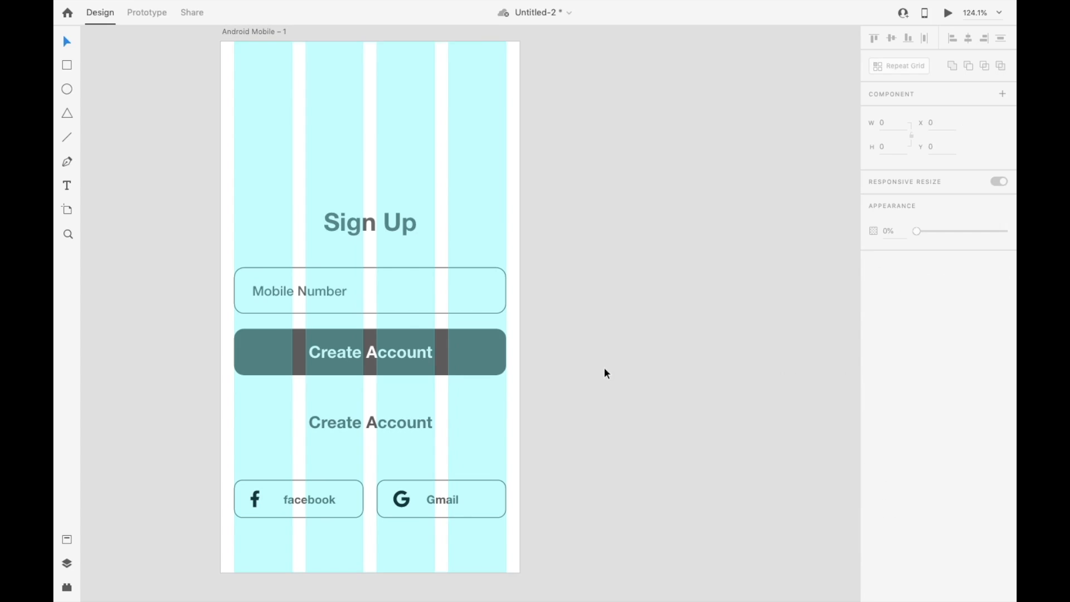
# Step: Change the lower Create Account copy's text to "or" and keep it horizontally centered on the artboard
pyautogui.doubleClick(383, 424)
pyautogui.write('OR')
pyautogui.press('Escape')
pyautogui.doubleClick(373, 421)
pyautogui.write('or')
pyautogui.press('Escape')
# Step: Add two 136-wide horizontal divider lines at 20% opacity, one on each side of "or", at Y 461
pyautogui.press('l')
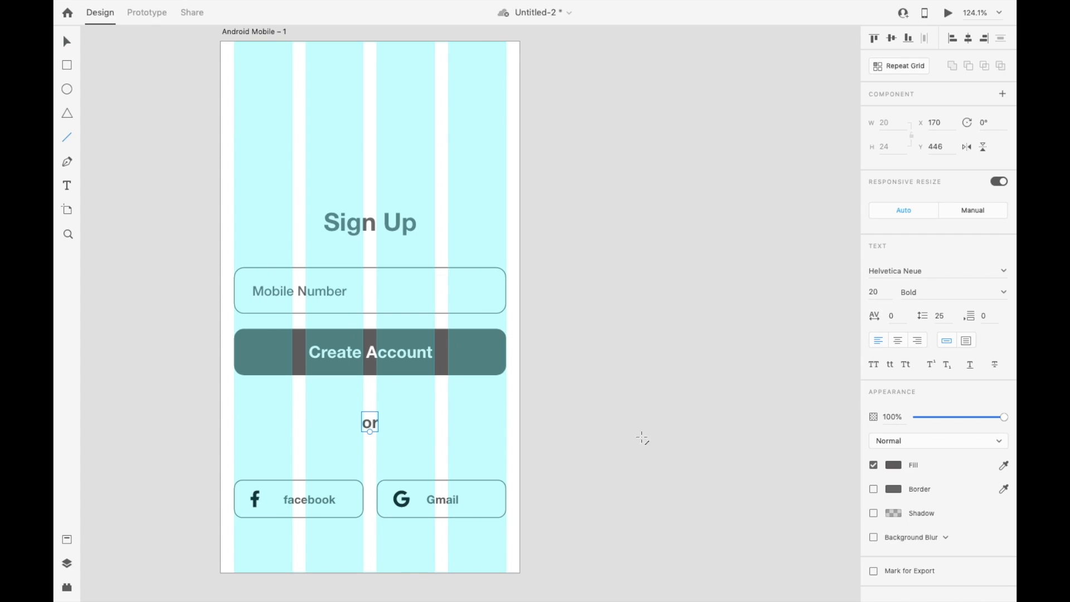
pyautogui.moveTo(234, 421)
pyautogui.mouseDown()
pyautogui.moveTo(360, 424)
pyautogui.moveTo(347, 422)
pyautogui.mouseUp()
pyautogui.press('v')
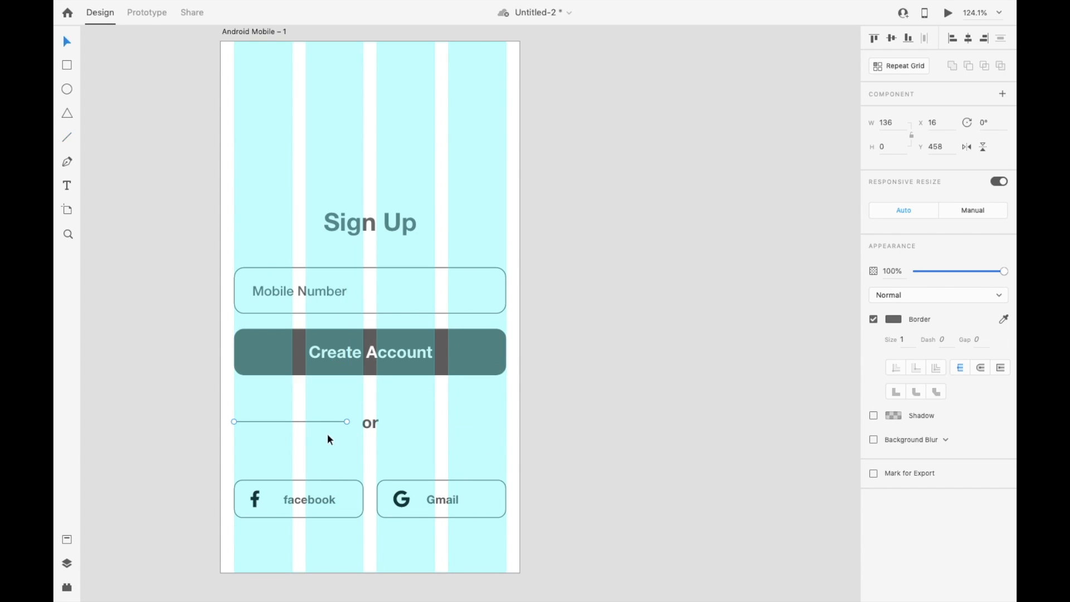
pyautogui.keyDown('shift'); pyautogui.click(463, 354); pyautogui.keyUp('shift')
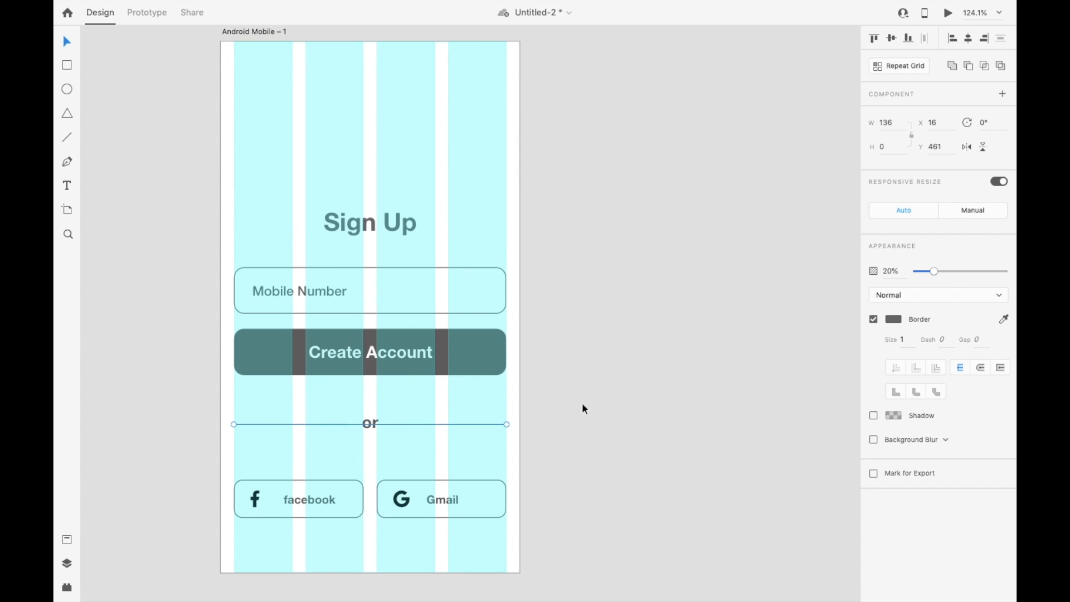
pyautogui.click(582, 402)
# Step: Move everything from the Sign Up heading through the "or" divider upward on the artboard as one selection
pyautogui.moveTo(605, 206); pyautogui.dragTo(272, 446)
pyautogui.press('Up')
pyautogui.press('Up')
pyautogui.press('Up')
pyautogui.press('Up')
pyautogui.press('Up')
pyautogui.press('Up')
pyautogui.press('Up')
pyautogui.press('Up')
pyautogui.press('Up')
pyautogui.press('Up')
pyautogui.press('Up')
pyautogui.press('Up')
pyautogui.hotkey('shift', 'Up')
pyautogui.hotkey('shift', 'Up')
pyautogui.hotkey('shift', 'Up')
pyautogui.hotkey('shift', 'Up')
pyautogui.hotkey('shift', 'Up')
pyautogui.hotkey('shift', 'Up')
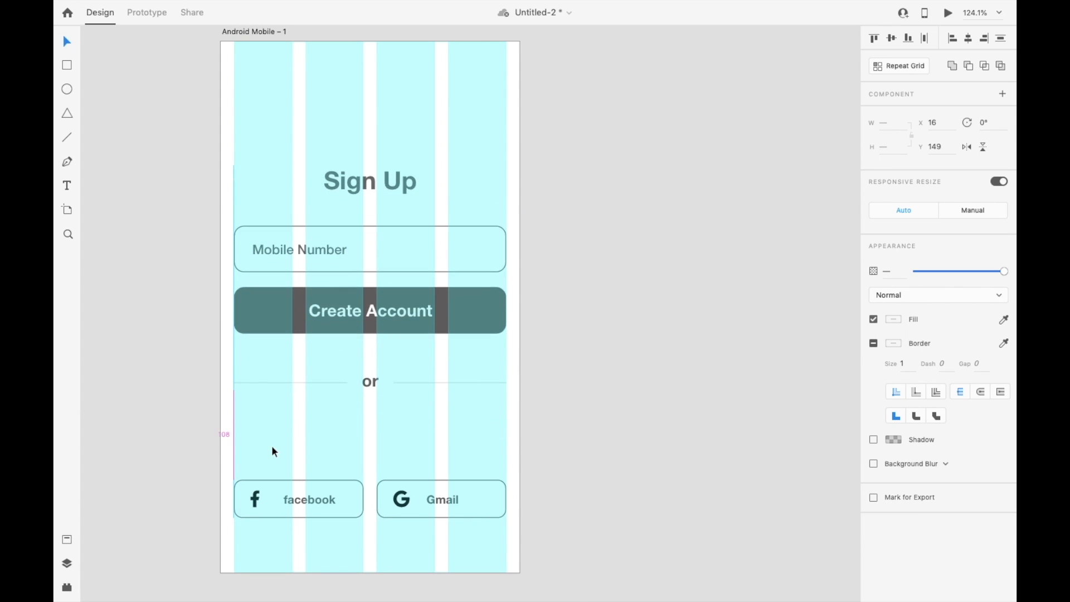
# Step: Duplicate the Sign Up heading above the facebook and Gmail buttons, change it to "Sign Up with", and center it horizontally
pyautogui.click(359, 165)
pyautogui.press('alt')
pyautogui.moveTo(374, 164); pyautogui.dragTo(323, 426)
pyautogui.doubleClick(323, 425)
pyautogui.press('Right')
pyautogui.write('with')
pyautogui.click(967, 39)
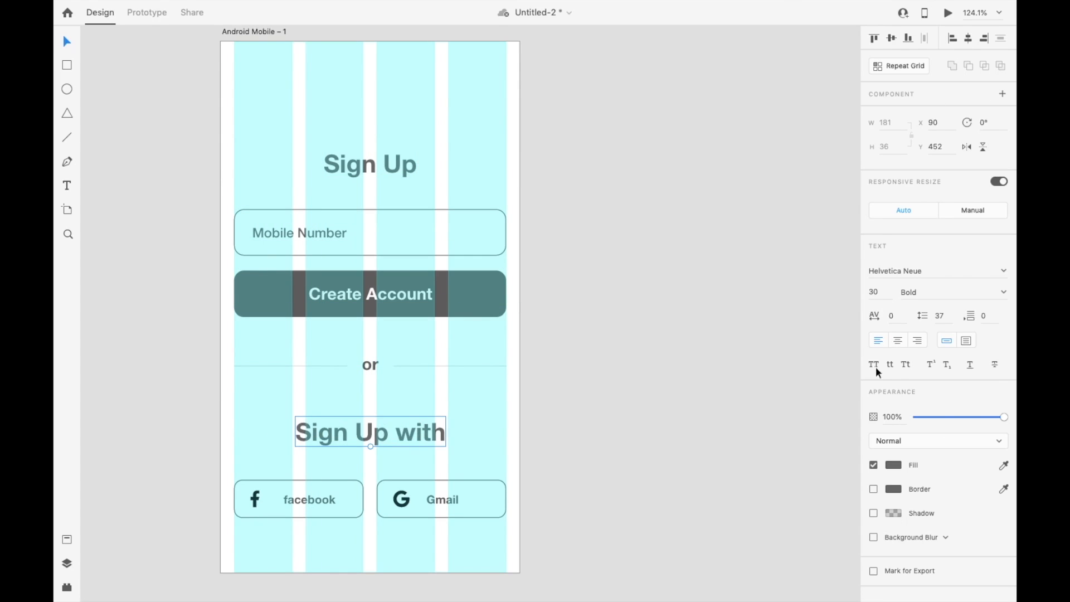
# Step: Set the "Sign Up with" label's font size to 20 and center it horizontally on the artboard again
pyautogui.click(886, 292)
pyautogui.write('20')
pyautogui.press('Return')
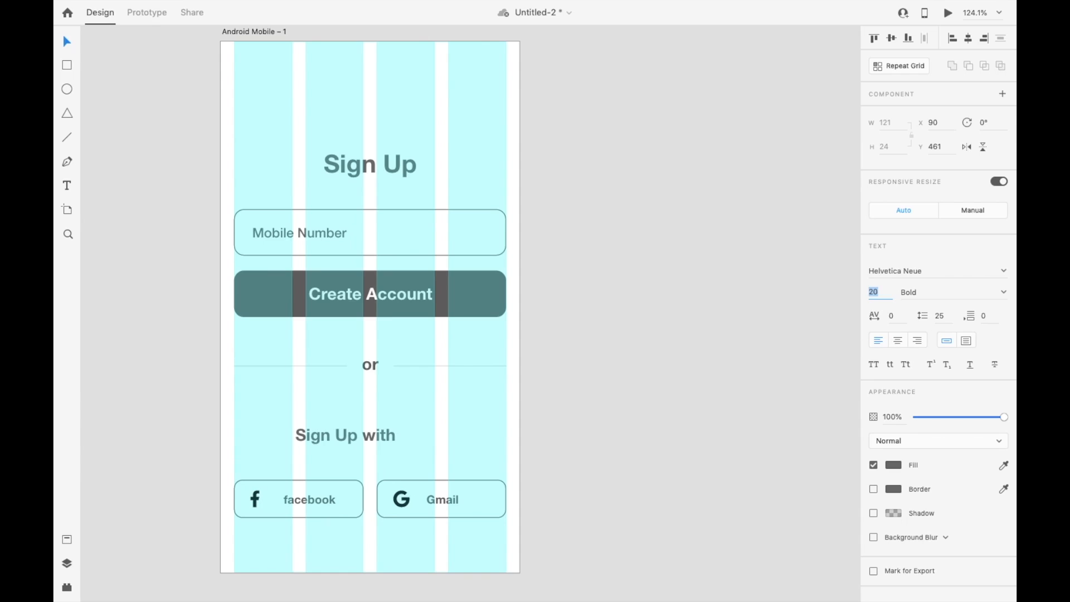
pyautogui.click(969, 39)
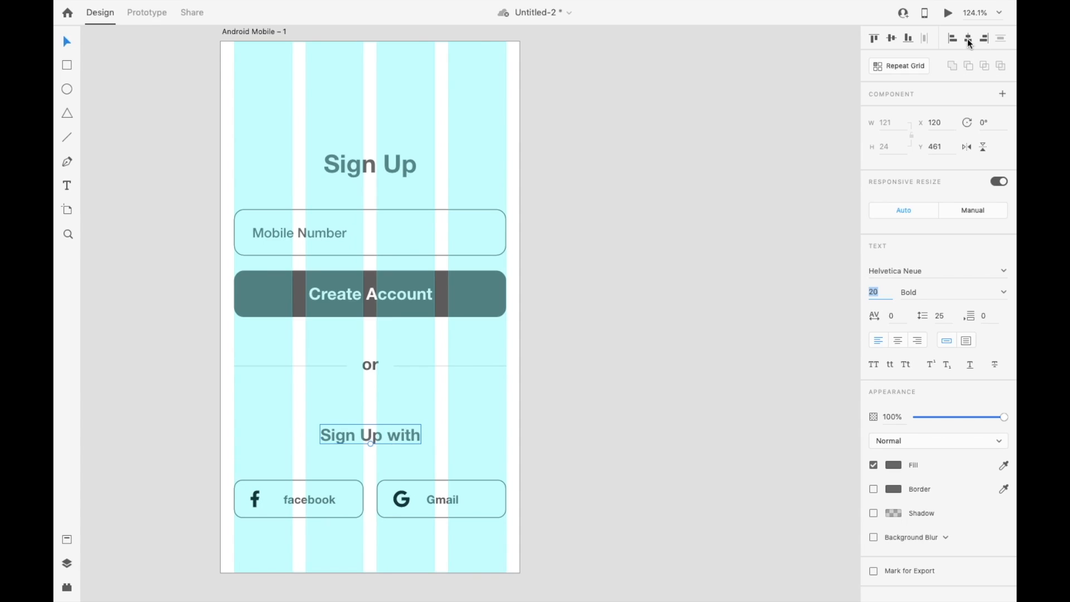
# Step: Move the "Sign Up with" label slightly up and raise the facebook and Gmail buttons closer beneath it
pyautogui.click(641, 401)
pyautogui.moveTo(569, 465); pyautogui.dragTo(225, 527)
pyautogui.hotkey('shift', 'Up')
pyautogui.hotkey('shift', 'Up')
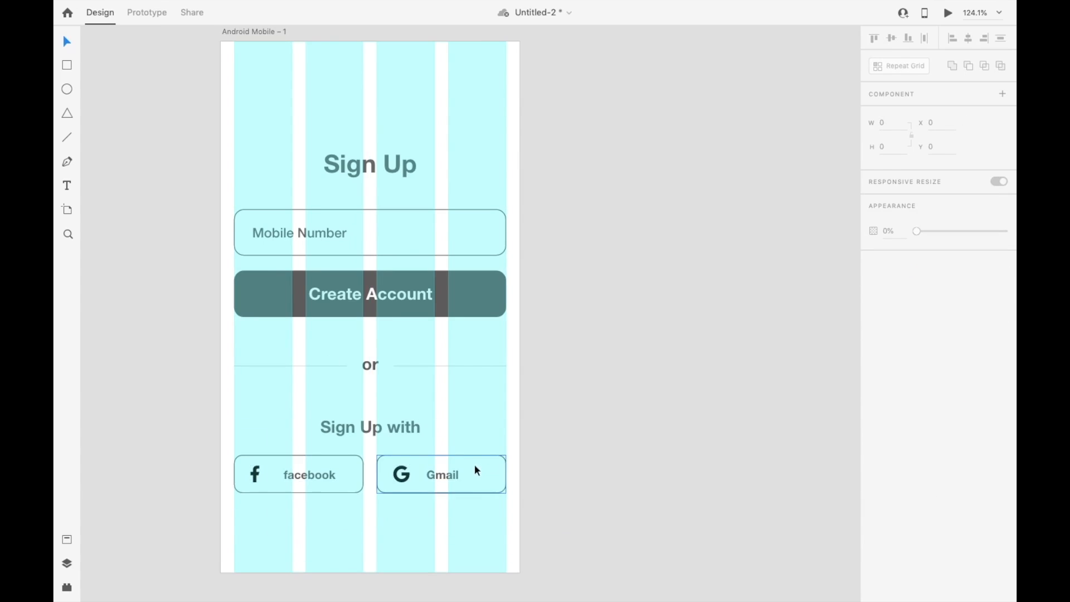
# Step: Shift the Gmail label further right of its icon and group the facebook and Gmail buttons with their contents
pyautogui.doubleClick(442, 476)
pyautogui.moveTo(442, 476); pyautogui.dragTo(464, 478)
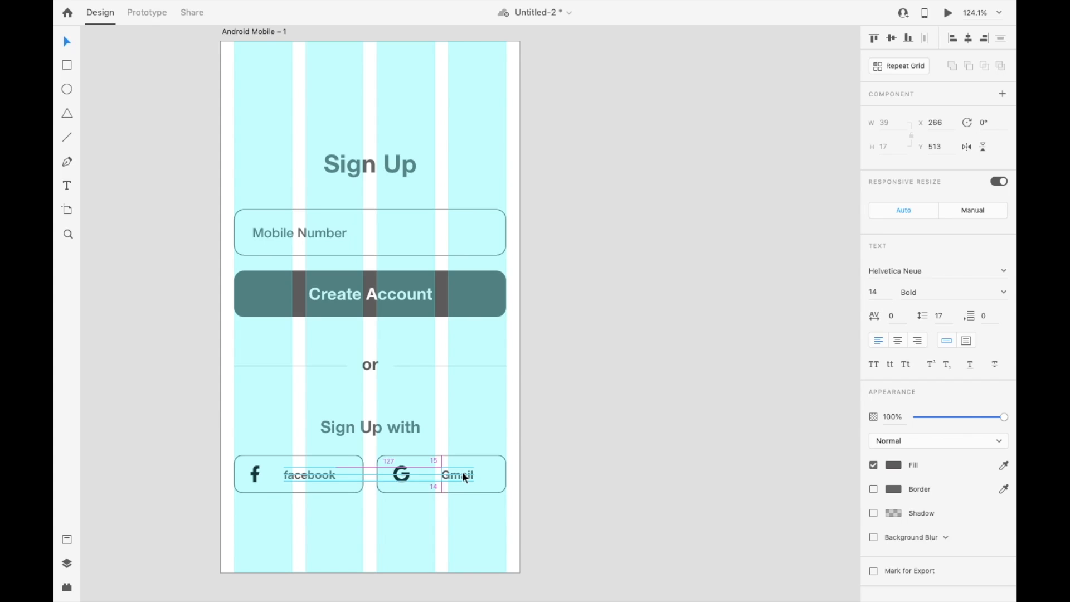
pyautogui.click(610, 478)
pyautogui.moveTo(582, 447); pyautogui.dragTo(170, 521)
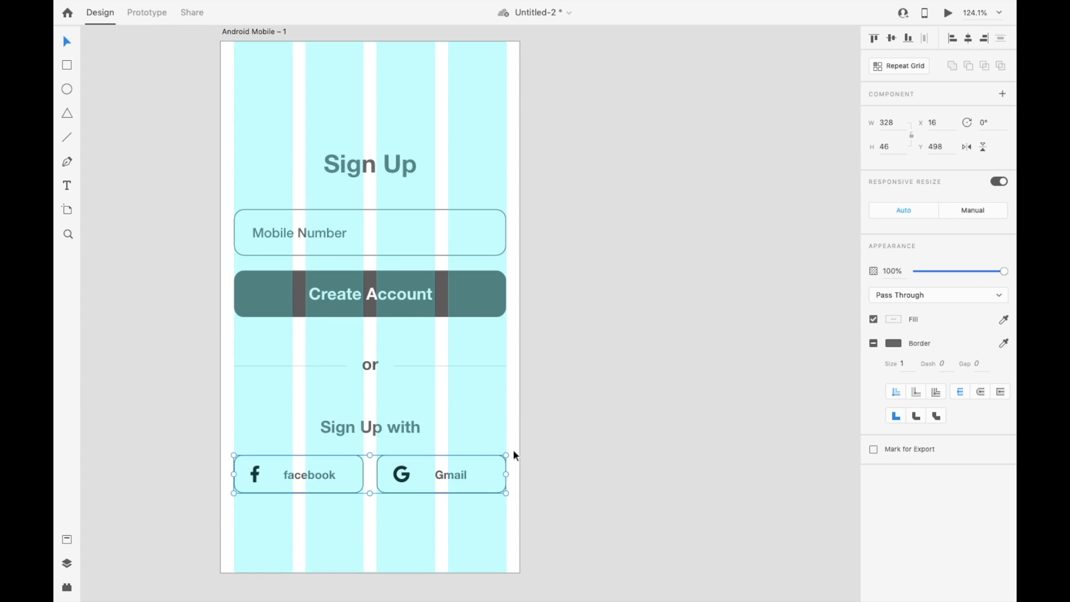
# Step: Move the "Sign Up with" label and the social buttons up together by about 10 px
pyautogui.moveTo(565, 404); pyautogui.dragTo(149, 557)
pyautogui.hotkey('shift', 'Up')
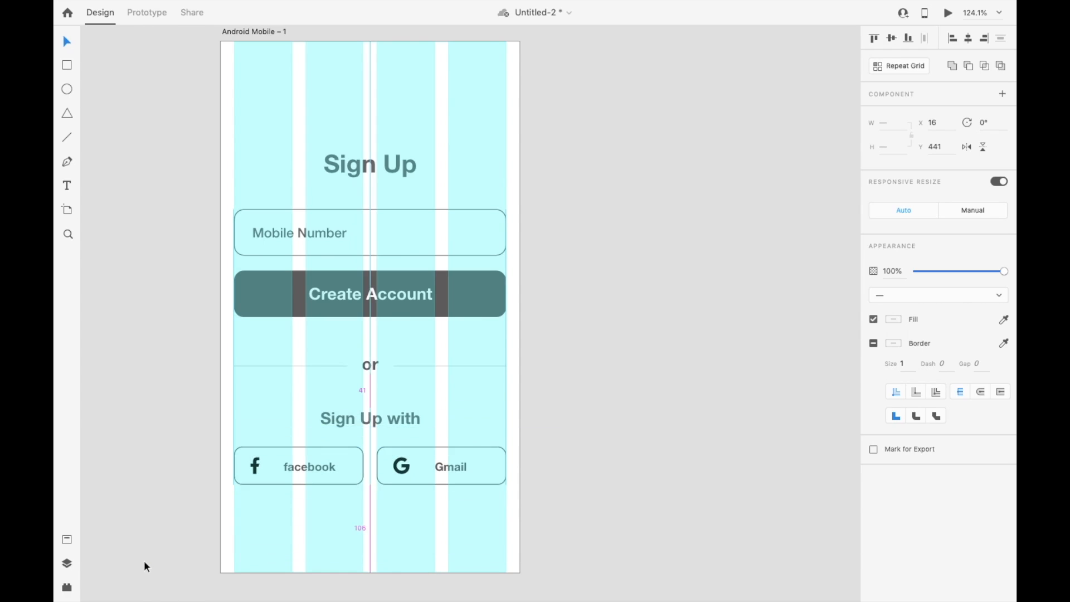
pyautogui.press('Up')
# Step: Move the "or" divider, the "Sign Up with" label and the social buttons together so the selection sits at Y 372
pyautogui.moveTo(584, 355); pyautogui.dragTo(125, 544)
pyautogui.hotkey('shift', 'Up')
pyautogui.hotkey('shift', 'Up')
pyautogui.hotkey('shift', 'Up')
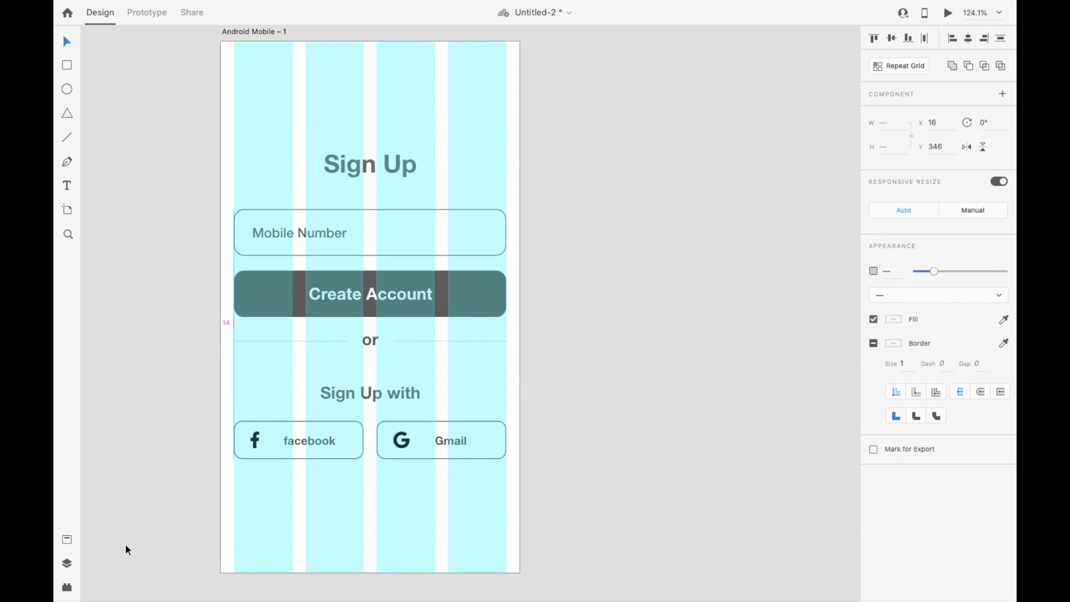
pyautogui.hotkey('shift', 'Down')
pyautogui.hotkey('shift', 'Down')
pyautogui.hotkey('shift', 'Down')
pyautogui.press('Up')
pyautogui.press('Up')
pyautogui.press('Up')
pyautogui.press('Up')
pyautogui.press('Down')
pyautogui.press('Down')
pyautogui.press('Up')
pyautogui.press('Up')
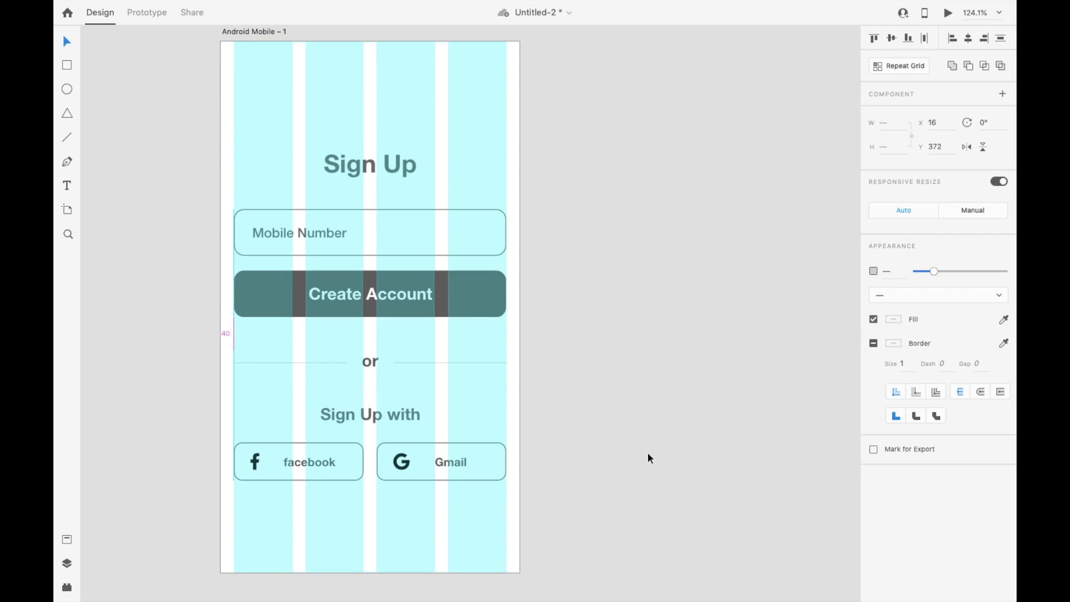
# Step: Save the document and add the text "Already have an account Login" below the facebook and Gmail buttons, near the artboard's lower edge
pyautogui.click(677, 410)
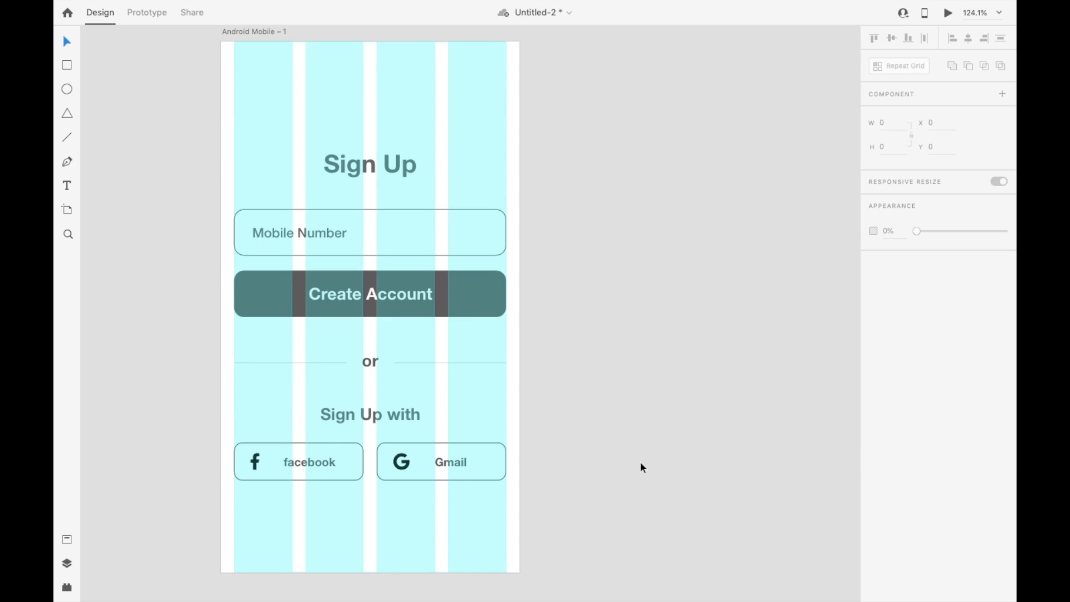
pyautogui.hotkey('ctrl', 's')
pyautogui.click(275, 543)
pyautogui.write('A')
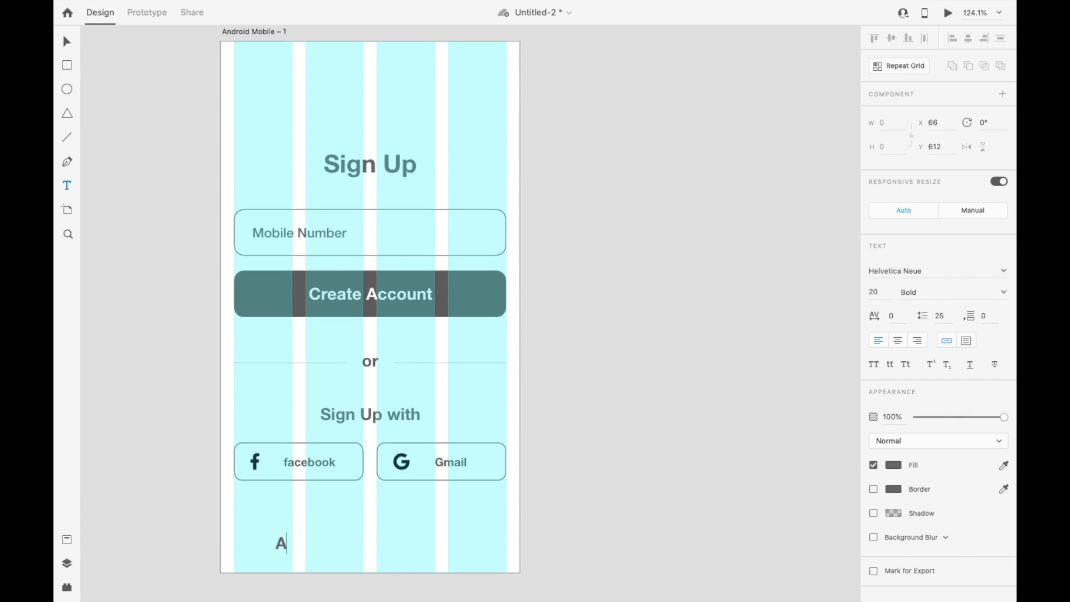
pyautogui.write('lready have an account Login')
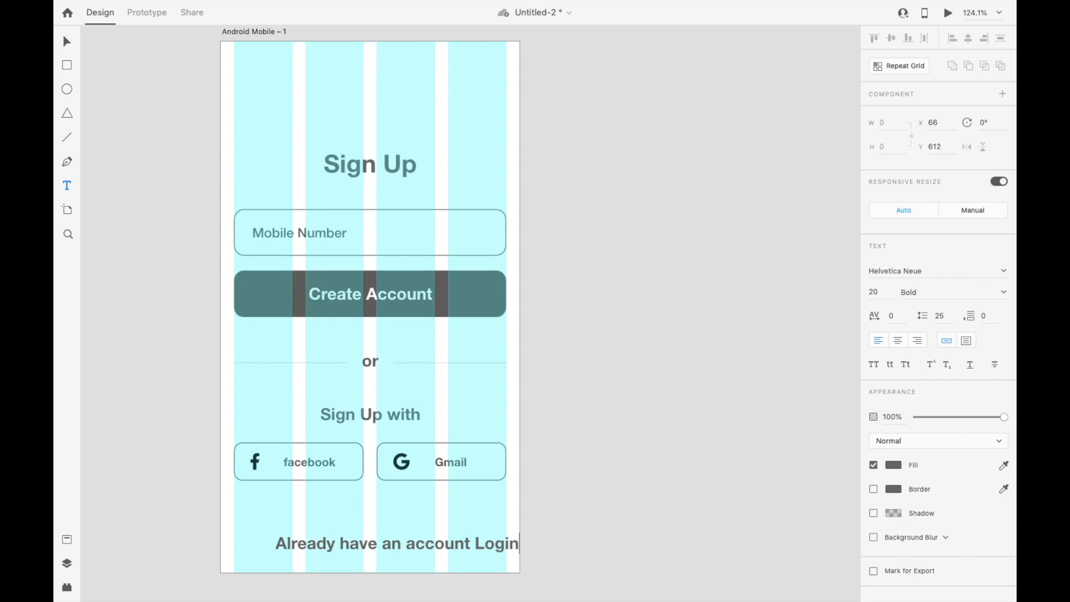
pyautogui.press('Escape')
# Step: Underline only the word "Login" in the "Already have an account Login" text
pyautogui.doubleClick(478, 545)
pyautogui.click(893, 466)
pyautogui.click(893, 466)
pyautogui.click(970, 365)
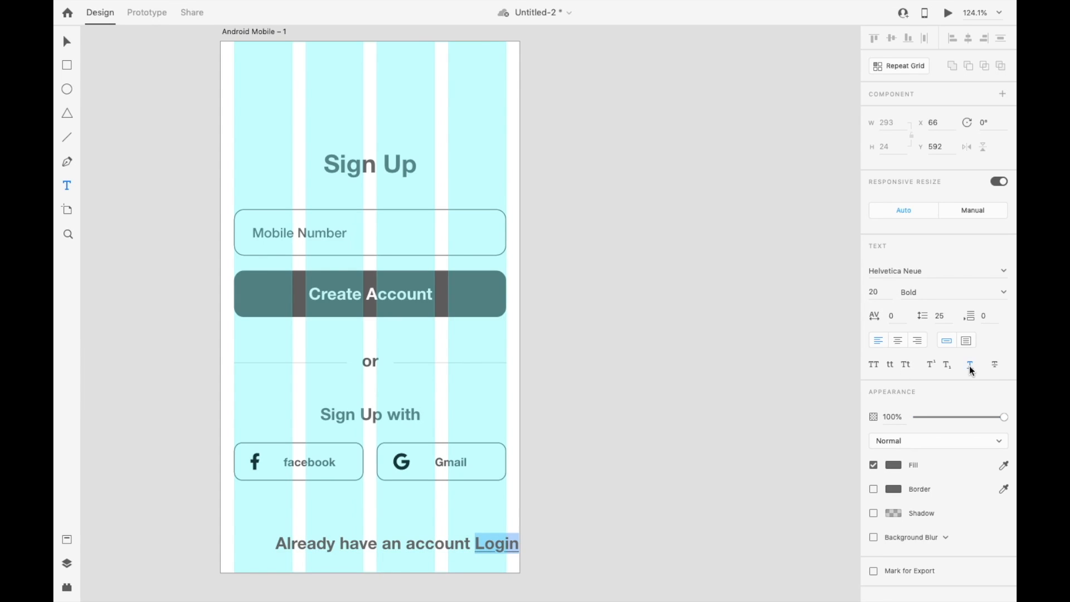
pyautogui.press('Escape')
# Step: Set the "Already have an account Login" text to font size 12 and give it a lighter weight than Bold
pyautogui.click(874, 292)
pyautogui.write('10')
pyautogui.press('Return')
pyautogui.press('Up')
pyautogui.press('Up')
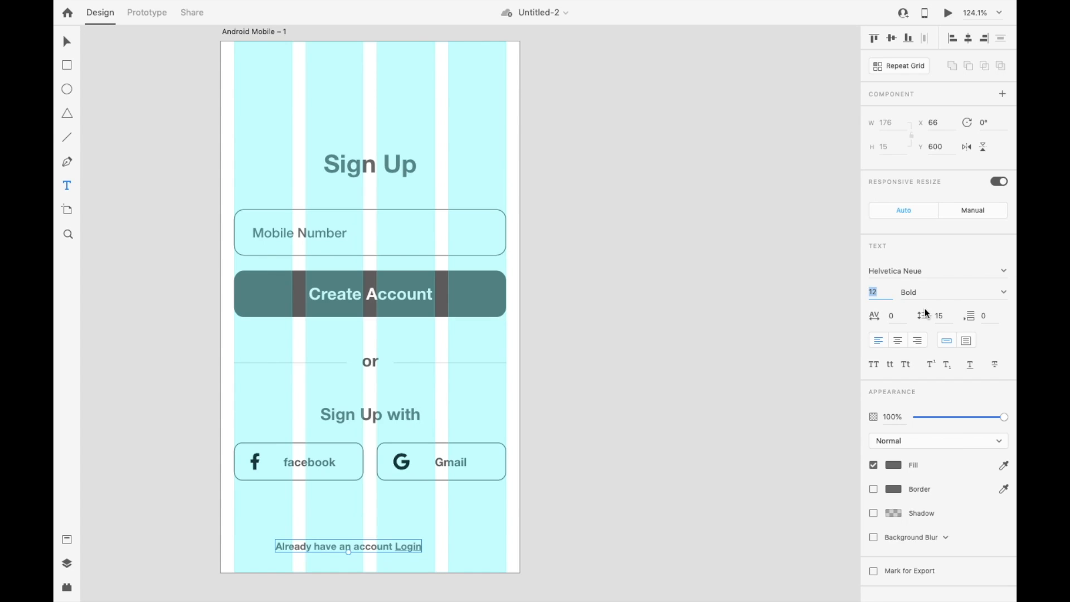
pyautogui.click(922, 294)
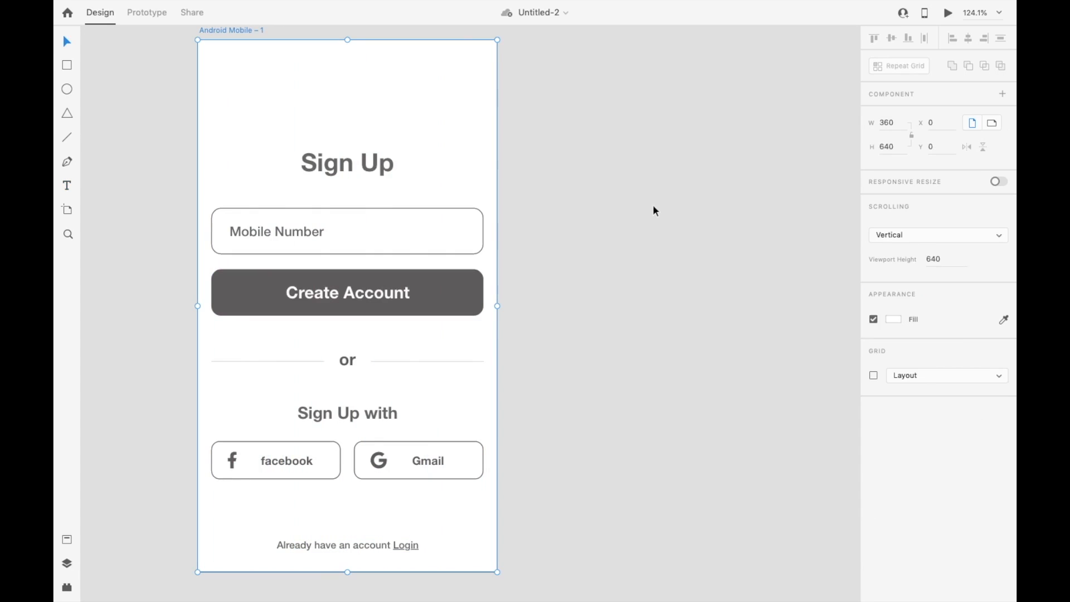